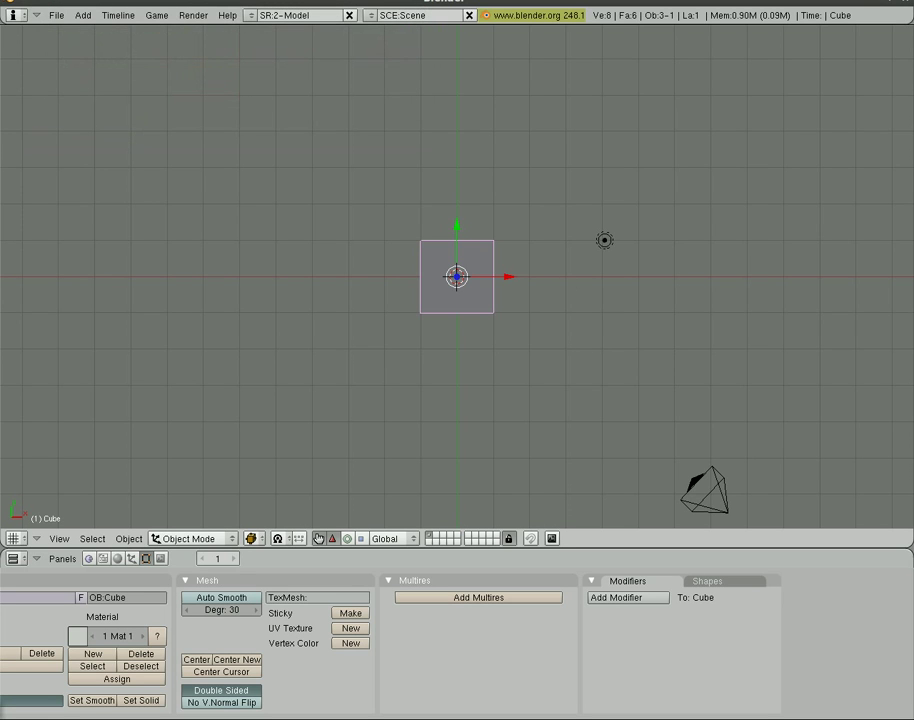
Add a default UV sphere, move it left of the cube, and view through the camera
scroll(441, 675, up, 2)
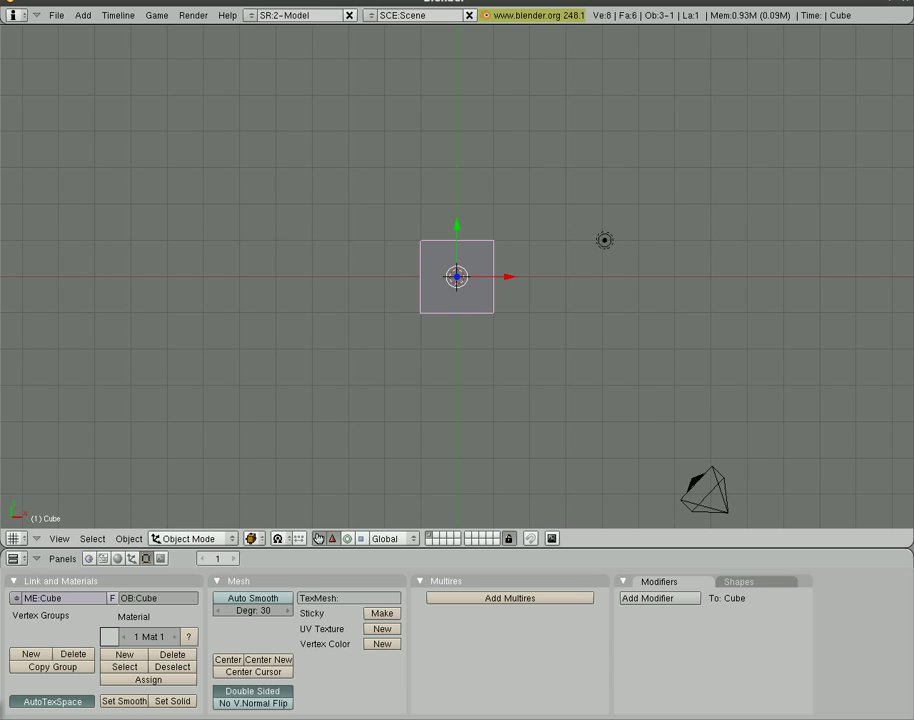
key(space)
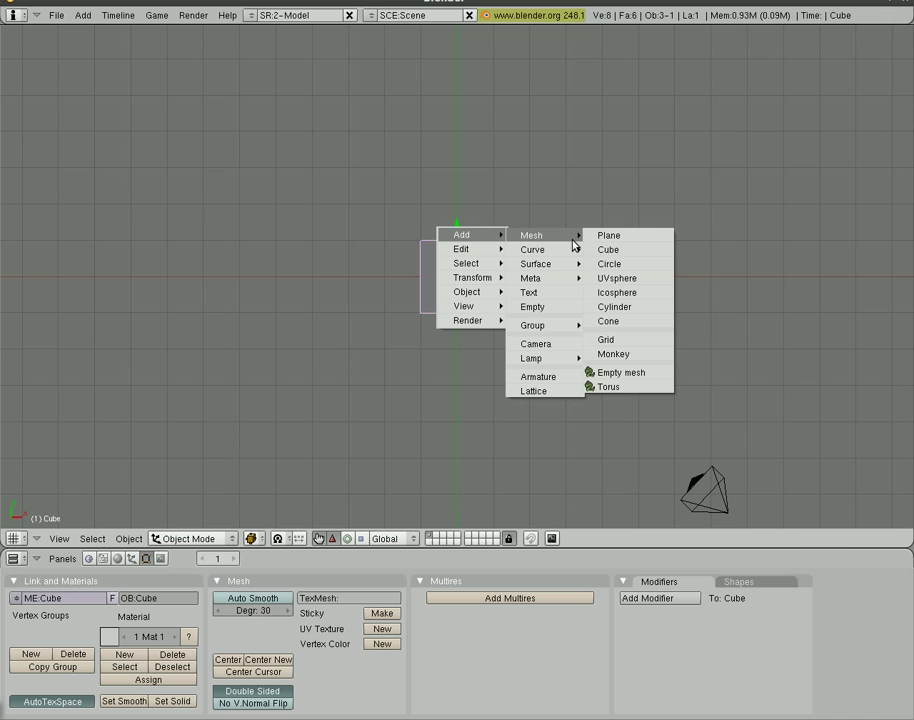
click(630, 283)
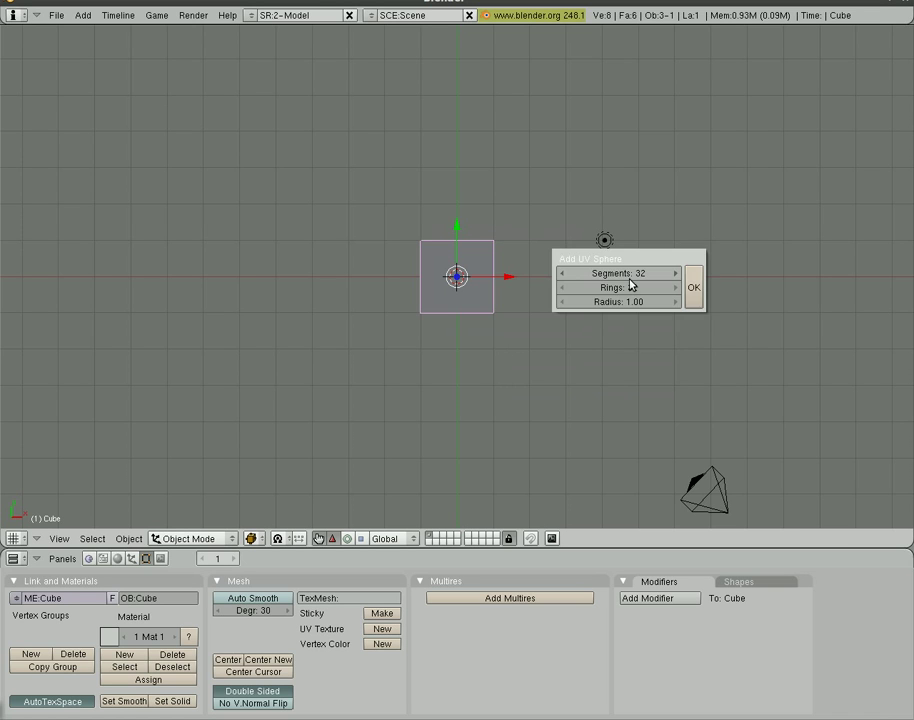
click(696, 286)
key(g)
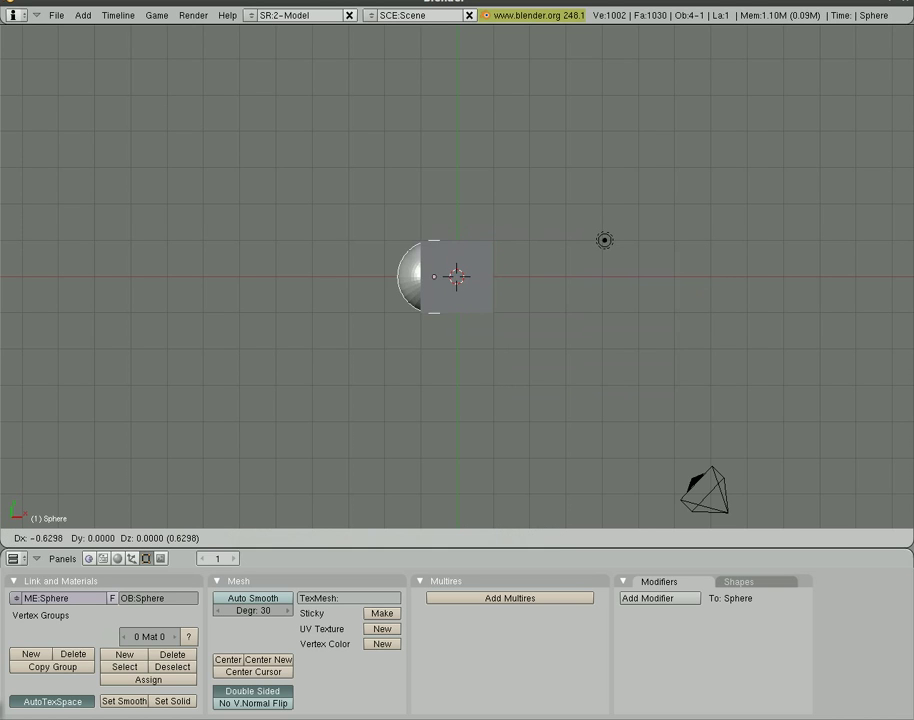
click(600, 283)
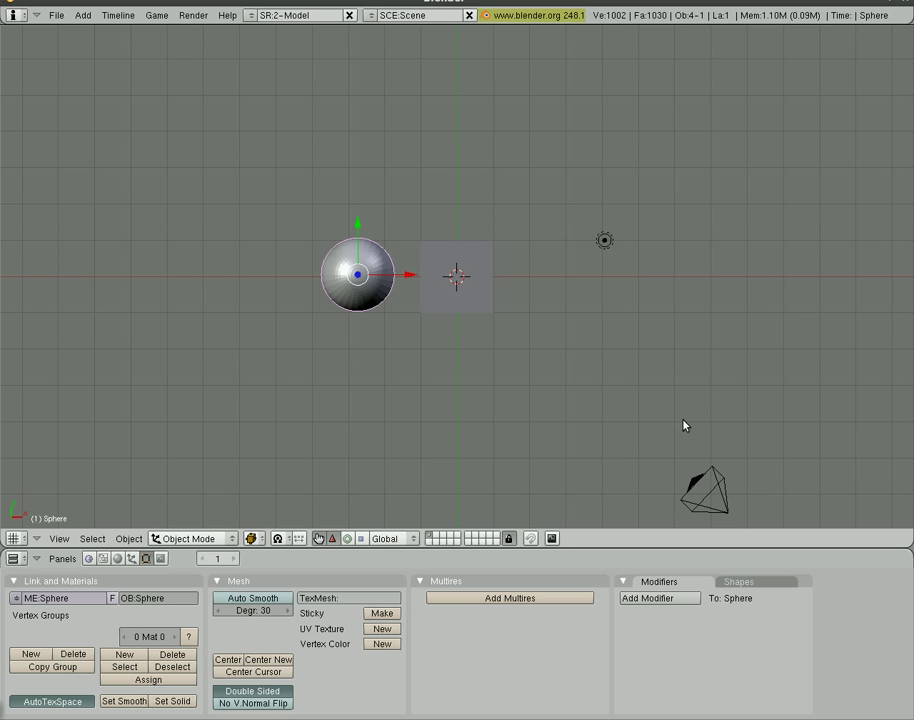
key(KP_0)
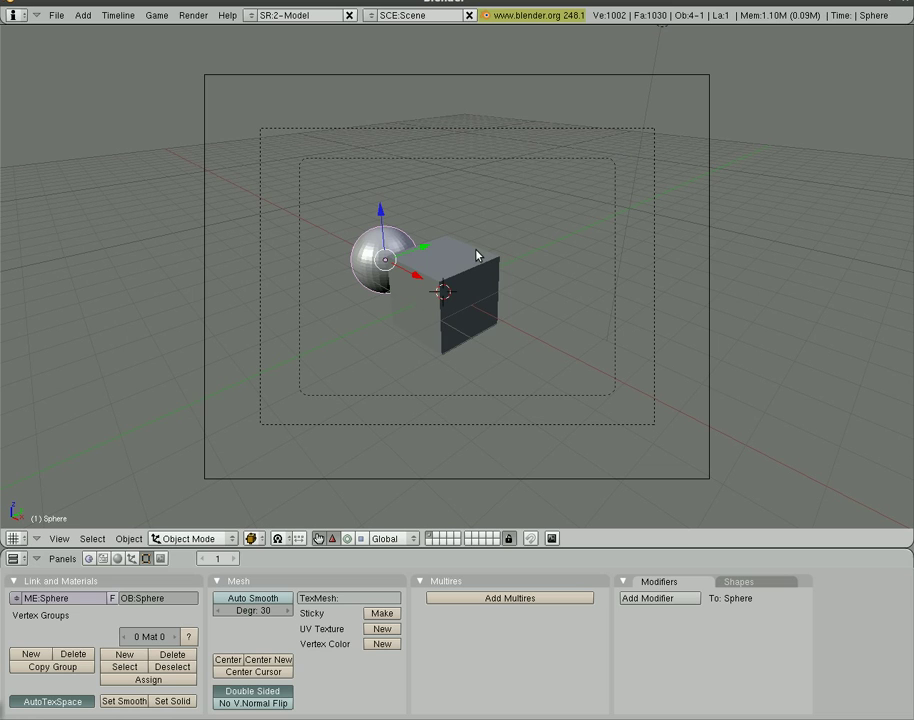
right_click(385, 228)
right_click(385, 228)
right_click(385, 228)
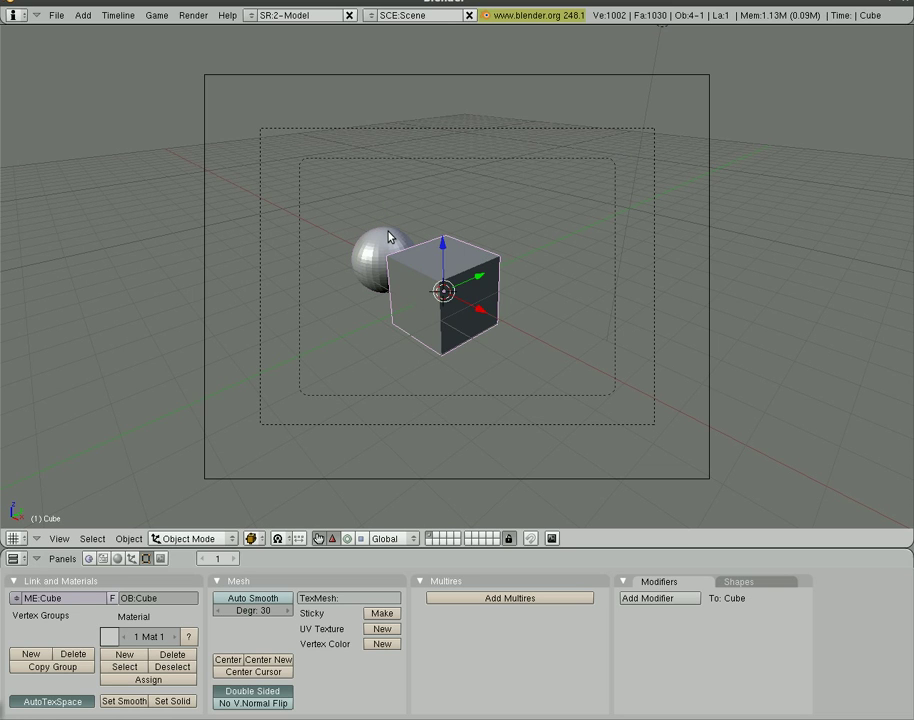
shift+right_click(390, 238)
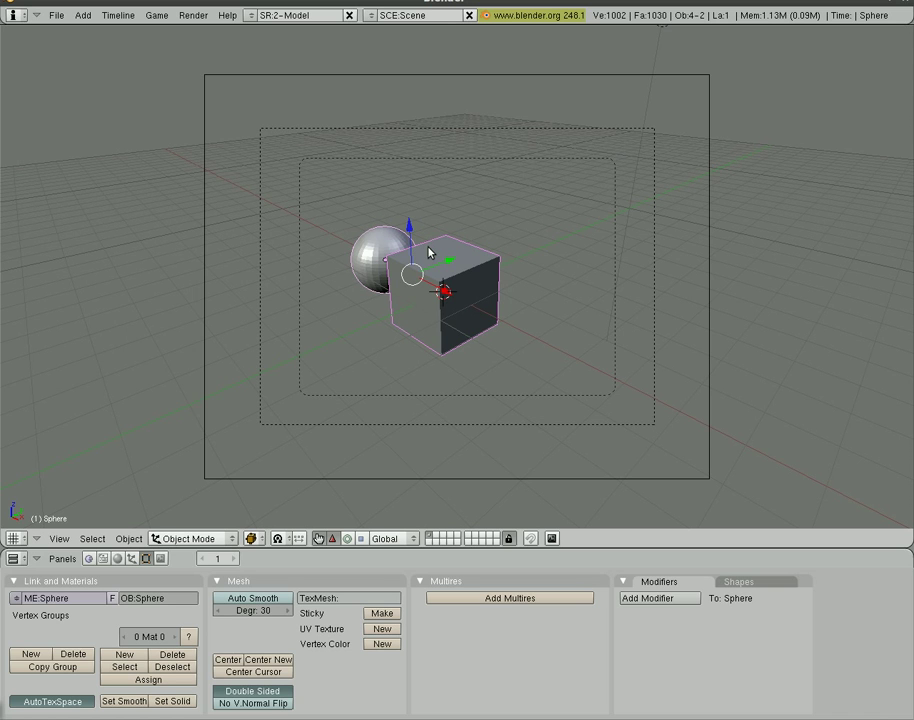
key(g)
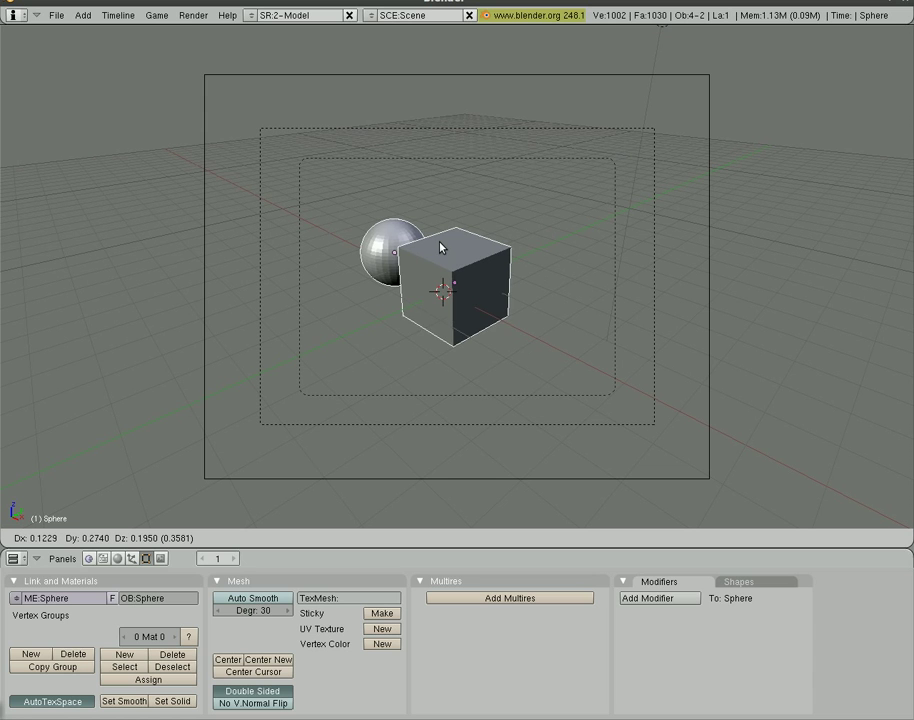
key(s)
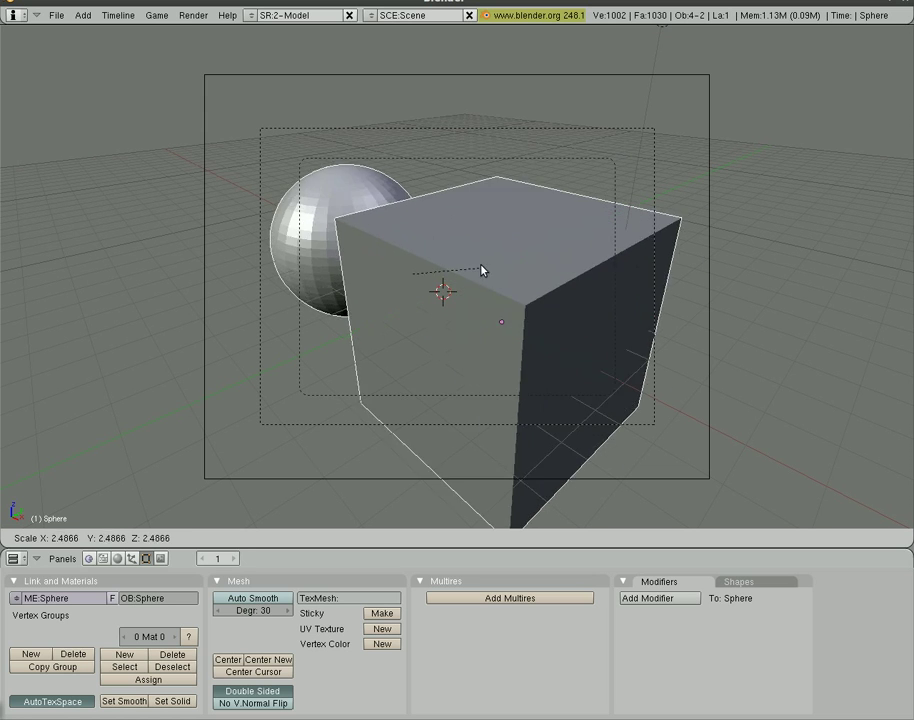
key(x)
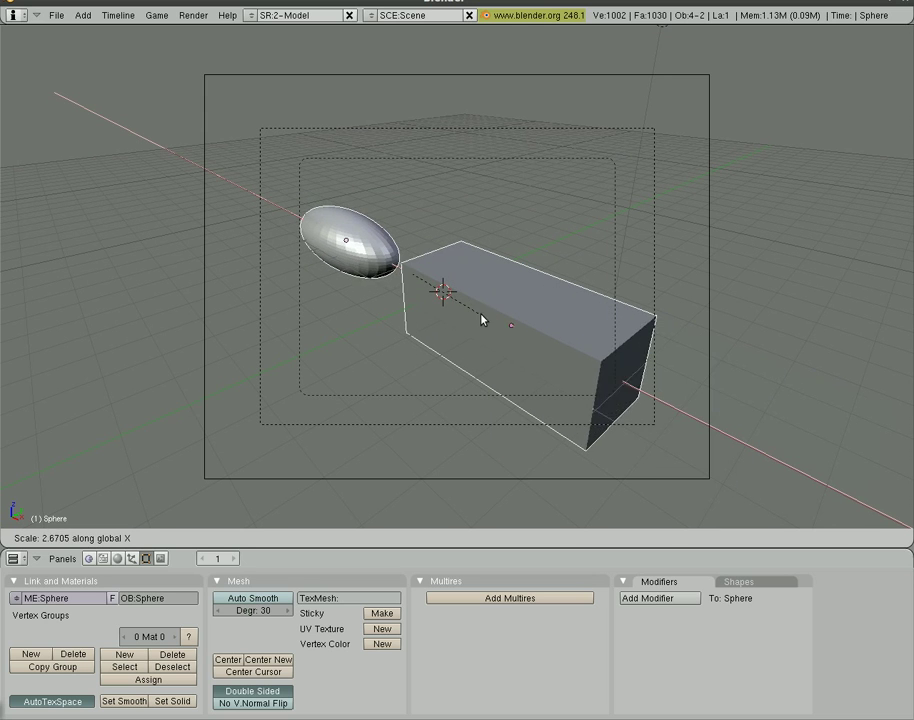
key(r)
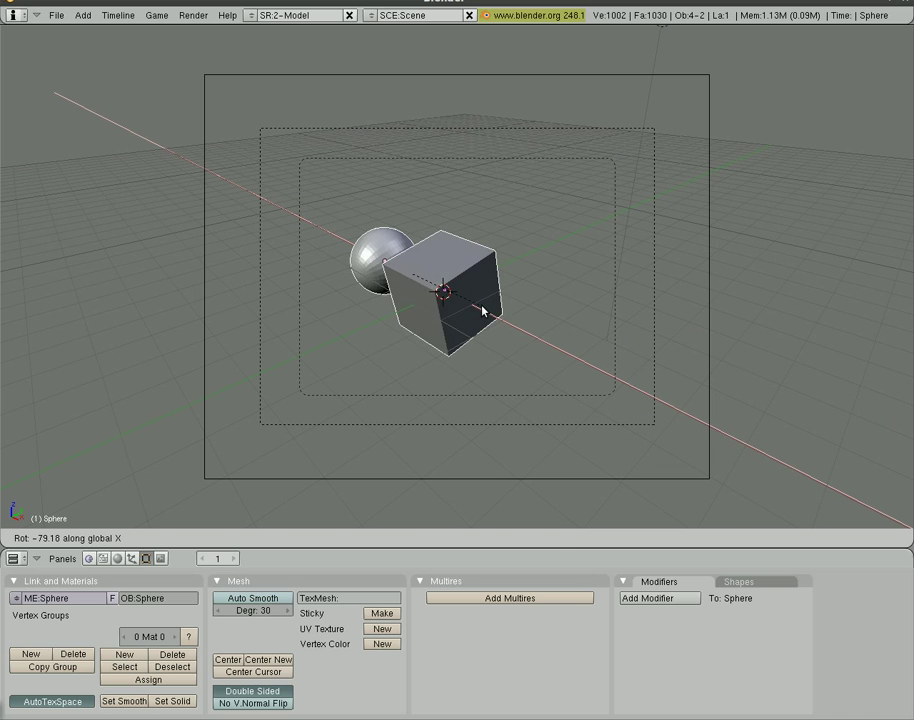
click(481, 309)
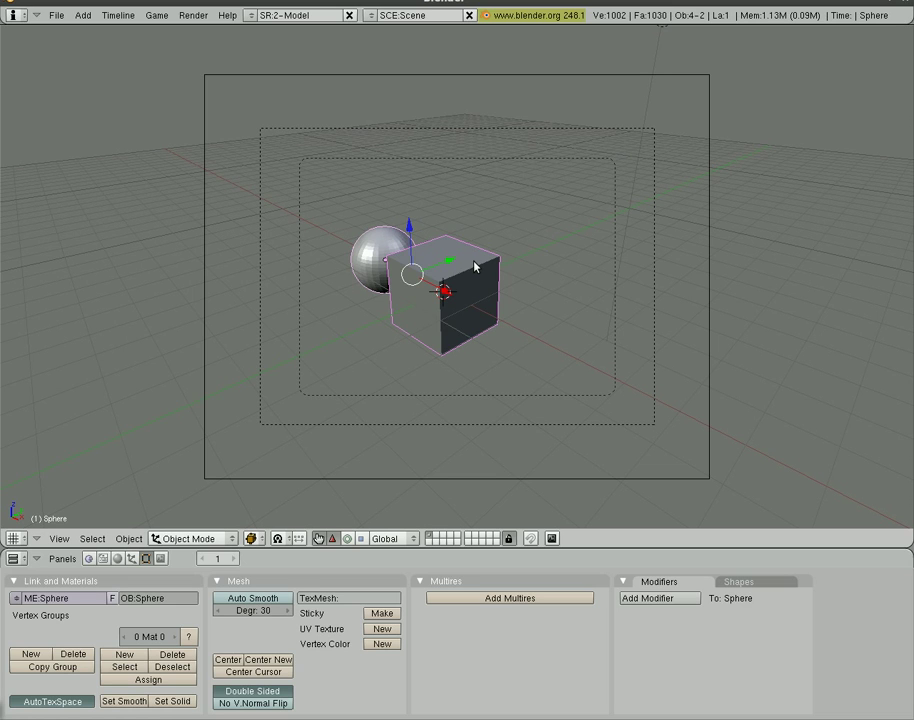
Scale the cube down to about 0.8 of its size
right_click(479, 267)
right_click(386, 233)
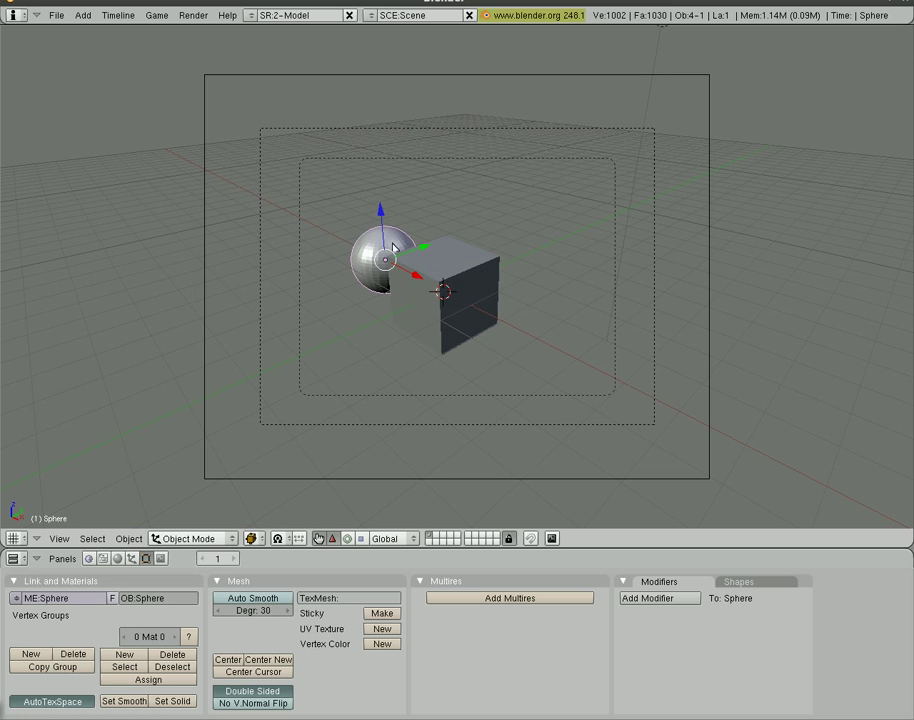
right_click(480, 282)
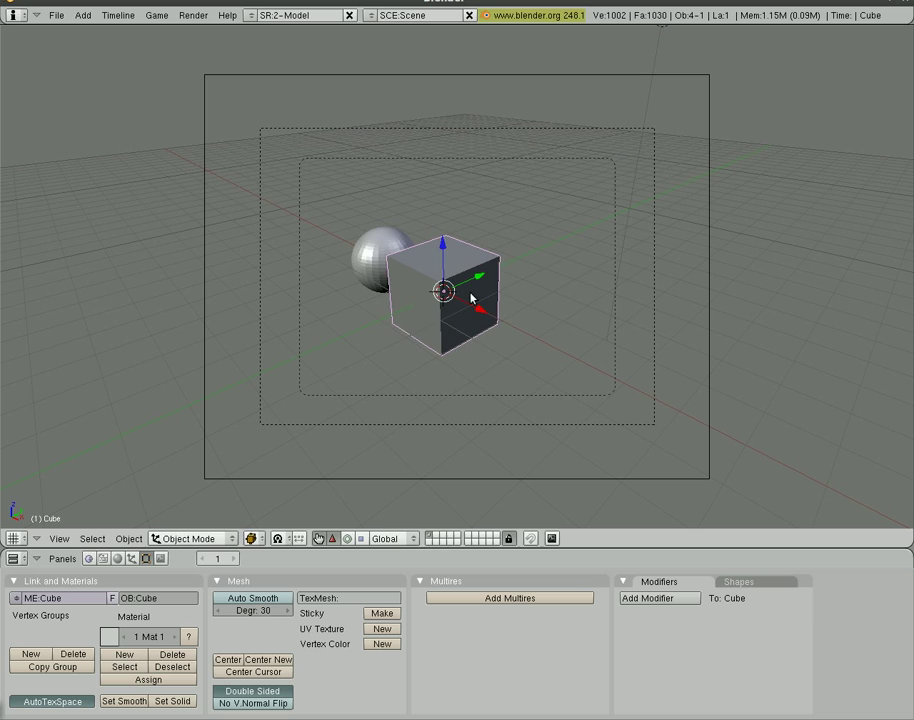
key(s)
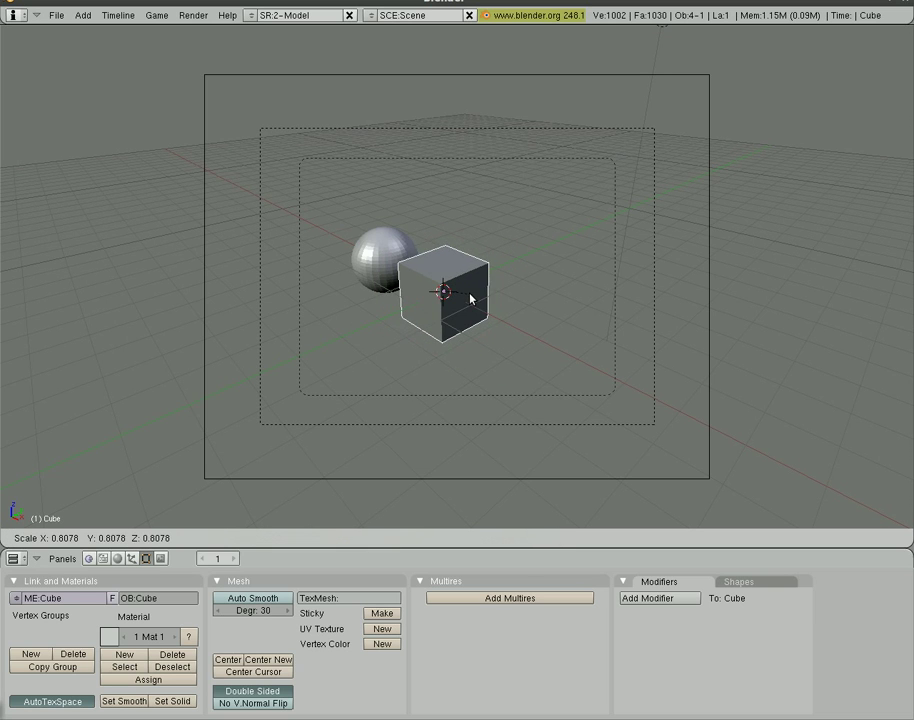
click(470, 298)
Try rotating the cube, then the cube and sphere together, cancelling the rotation
right_click(402, 246)
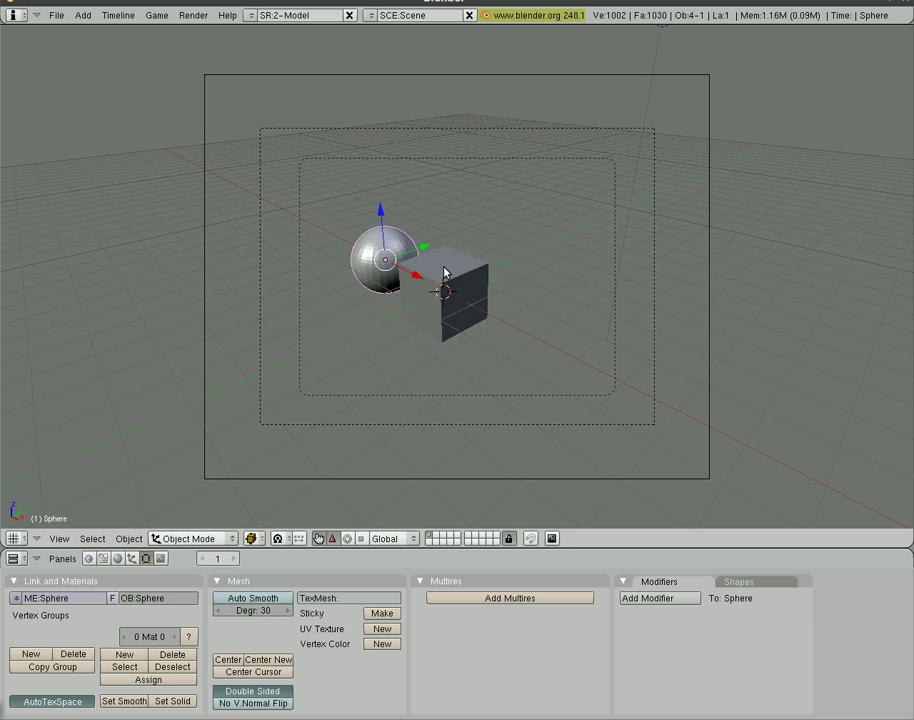
right_click(468, 275)
right_click(401, 236)
right_click(474, 271)
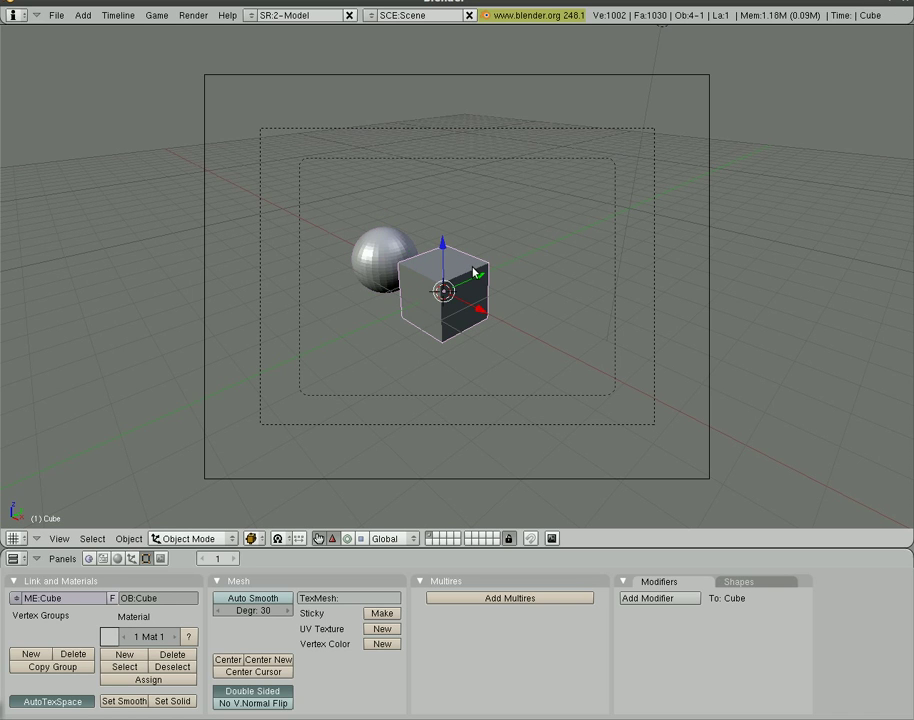
key(r)
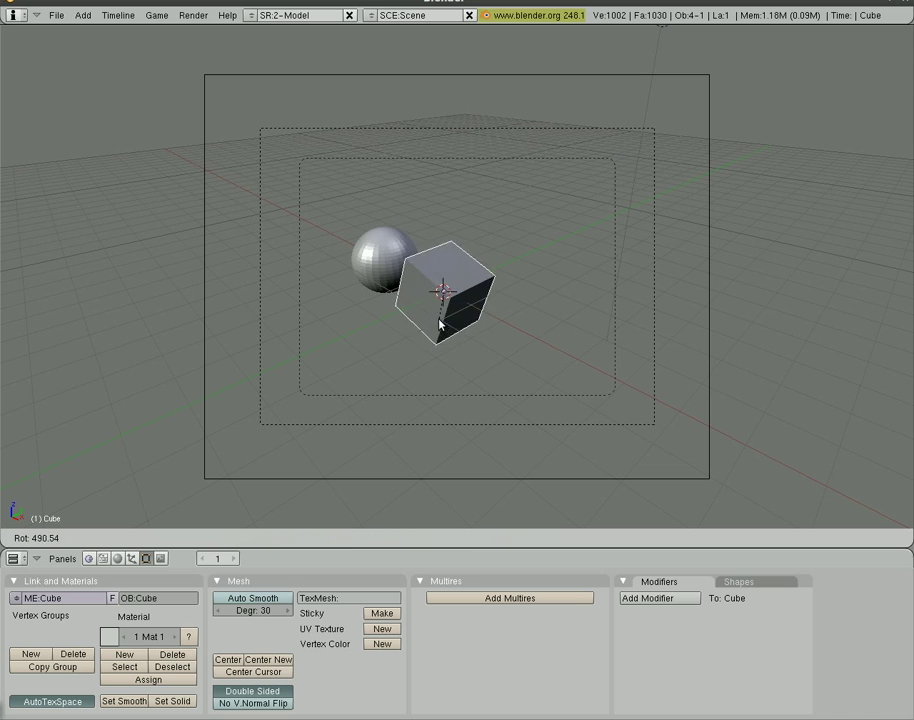
click(460, 288)
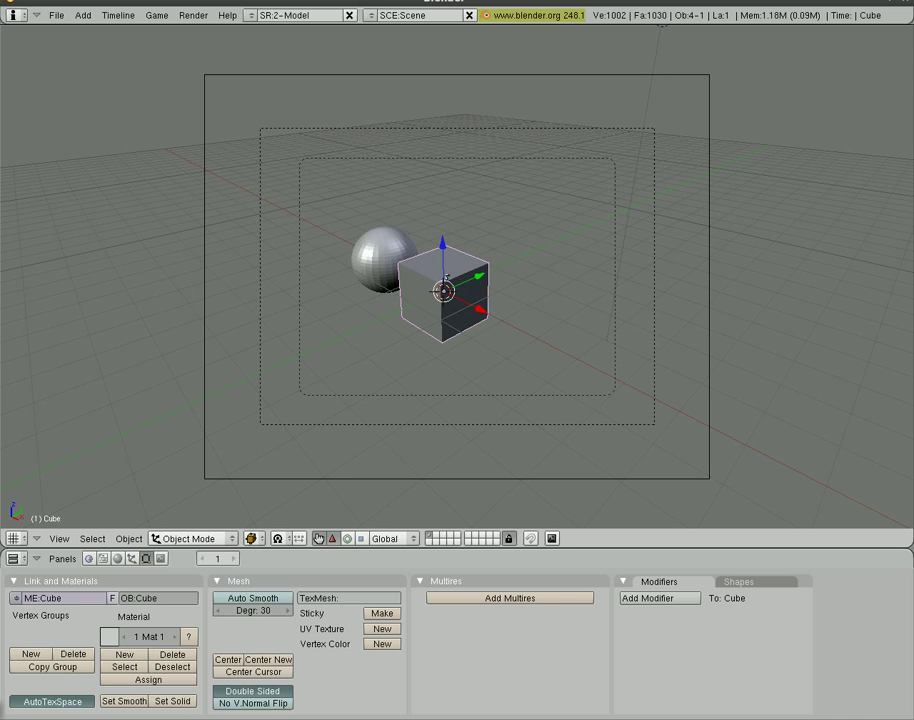
shift+right_click(395, 244)
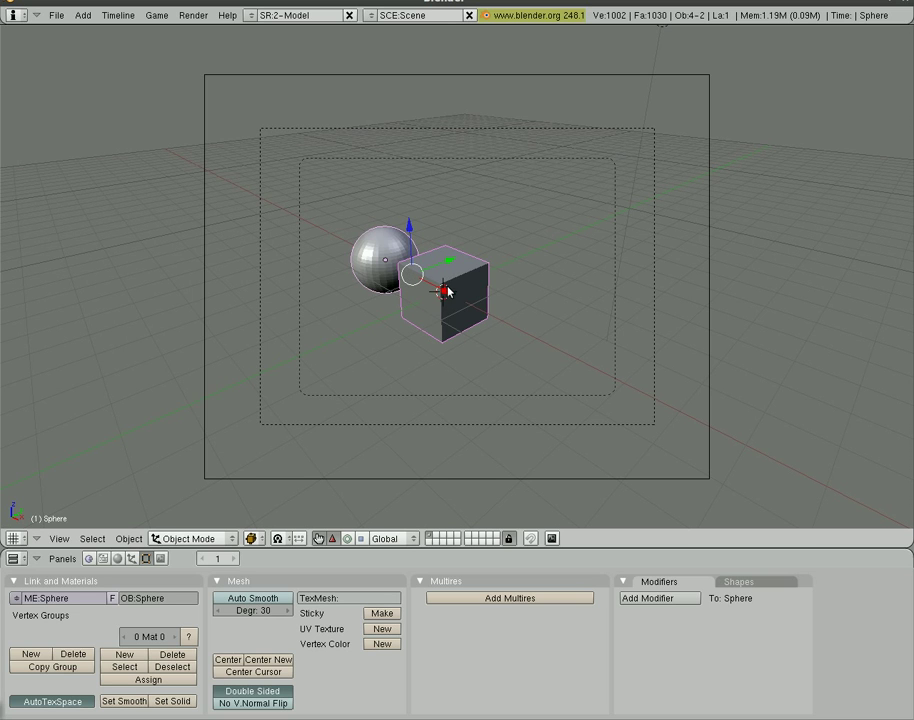
key(r)
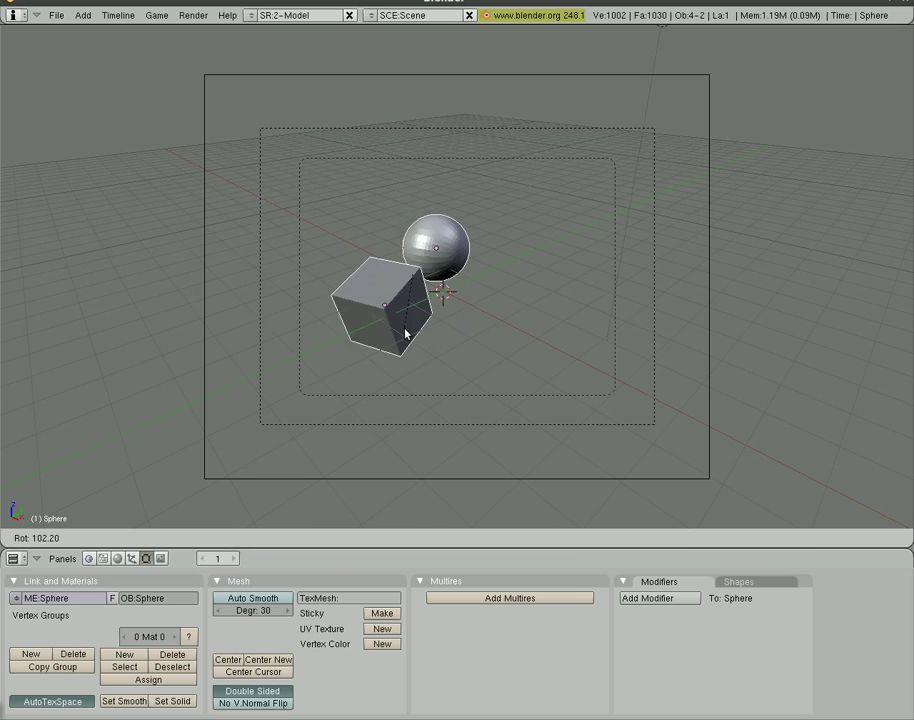
key(Escape)
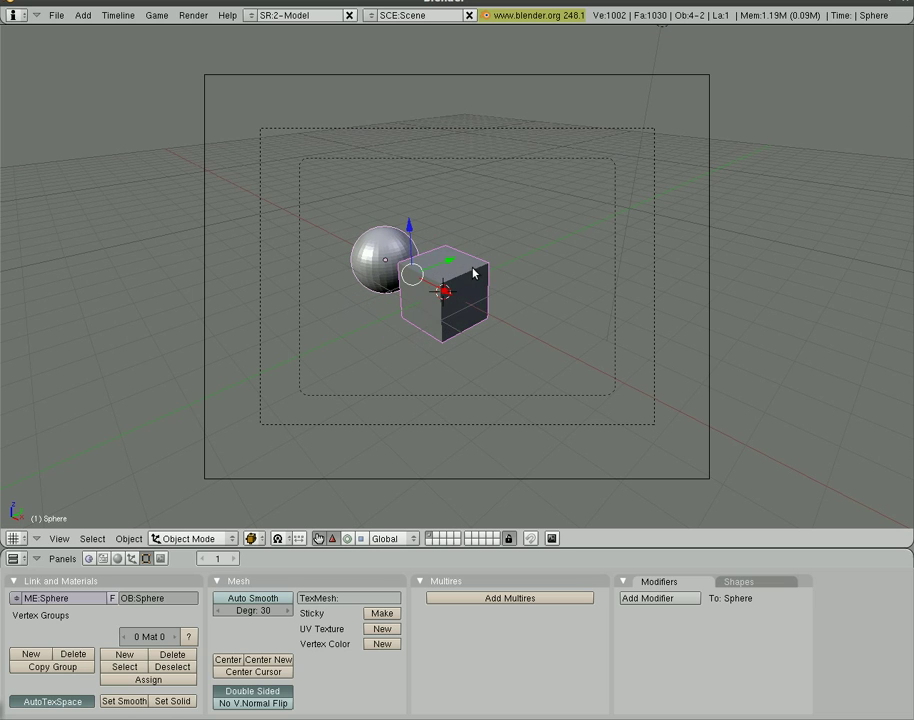
In top view, add a default icosphere and place it above the scene centre
right_click(378, 249)
key(KP_7)
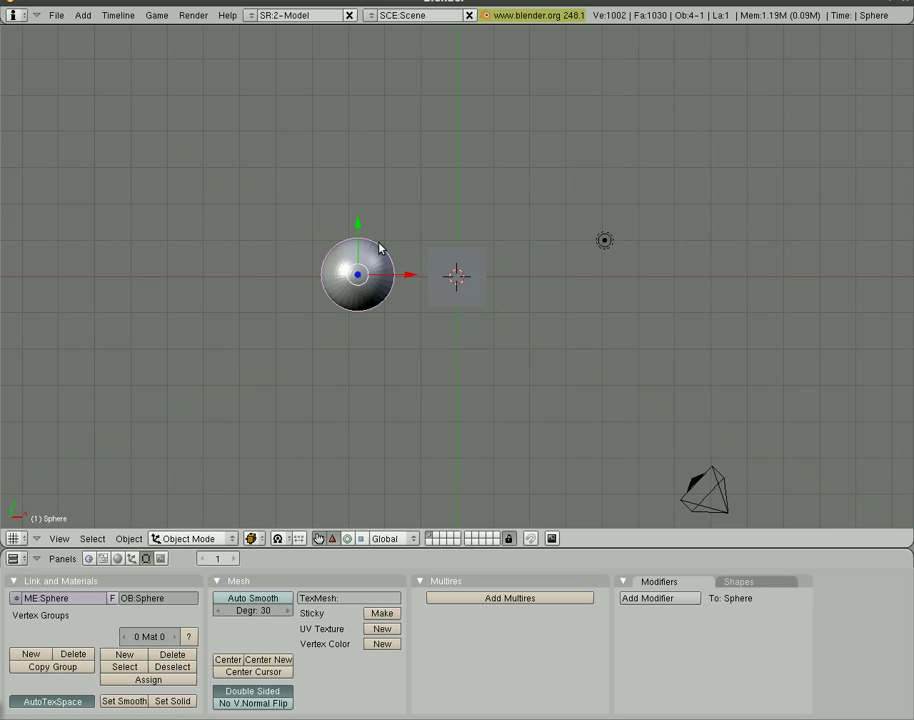
key(space)
mouse_move(453, 241)
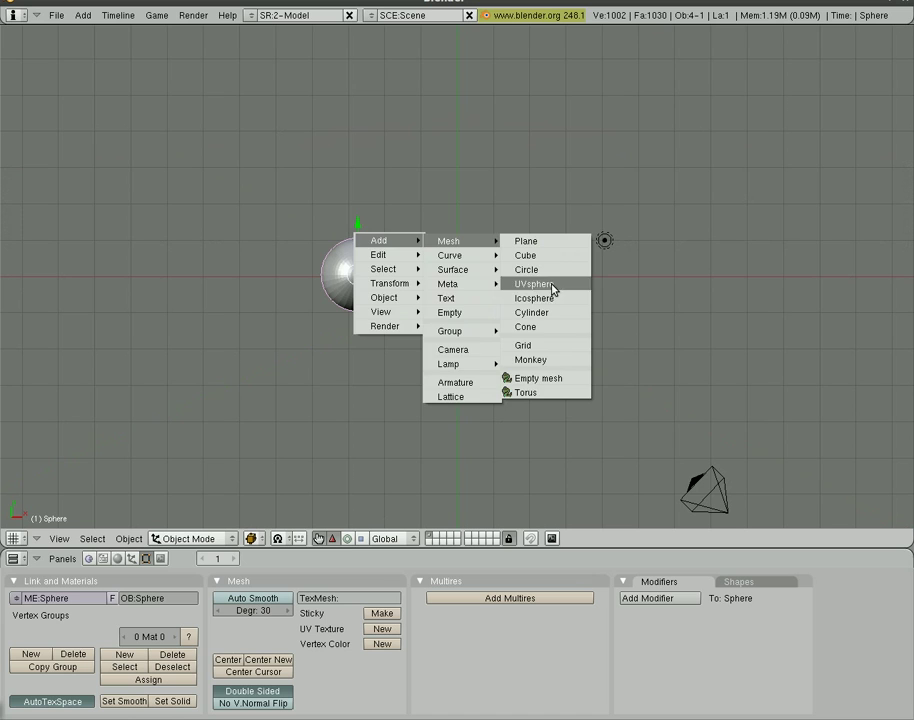
click(545, 298)
key(Return)
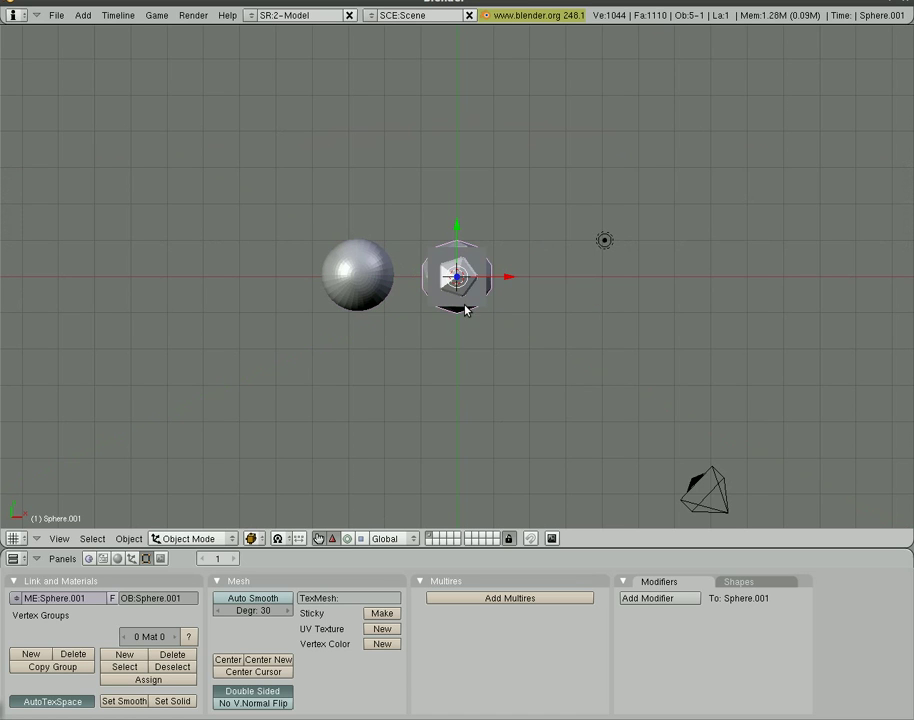
key(g)
click(463, 229)
Add a cone below the cube and switch to camera view
key(space)
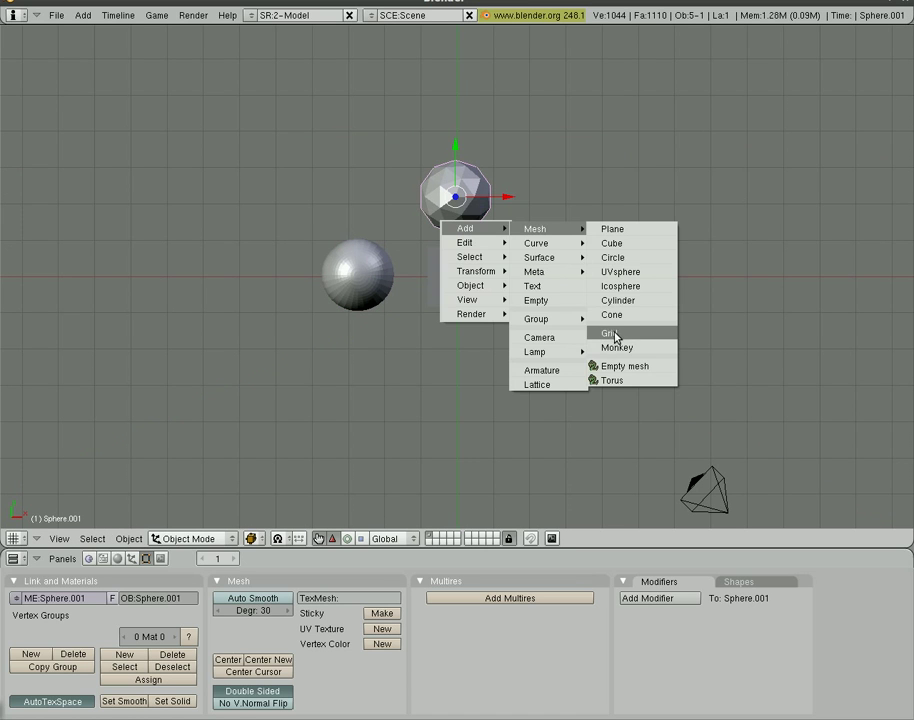
click(614, 315)
click(690, 321)
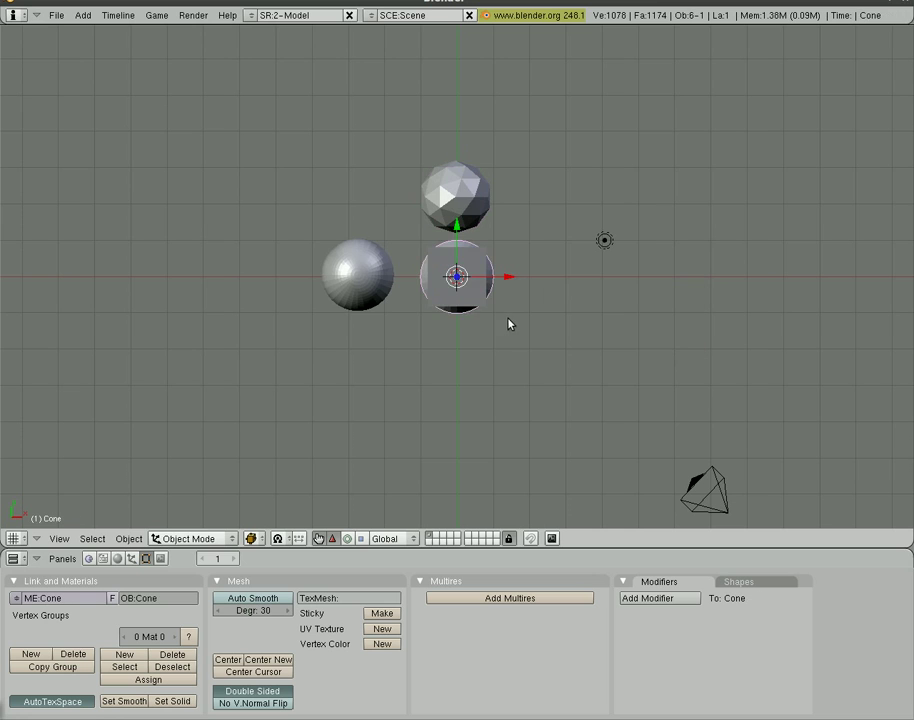
key(g)
click(522, 397)
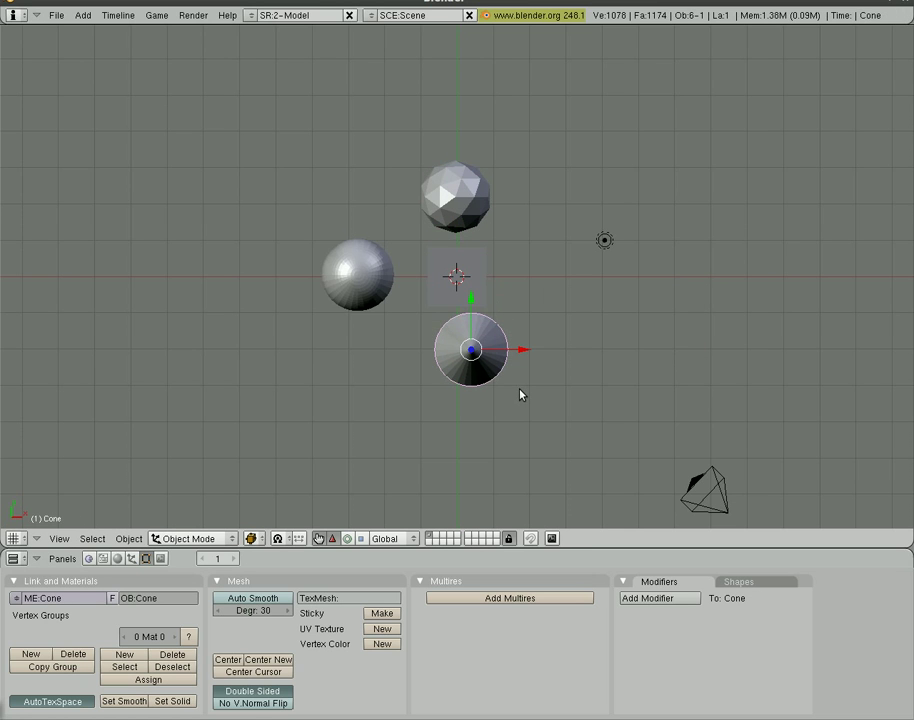
key(KP_0)
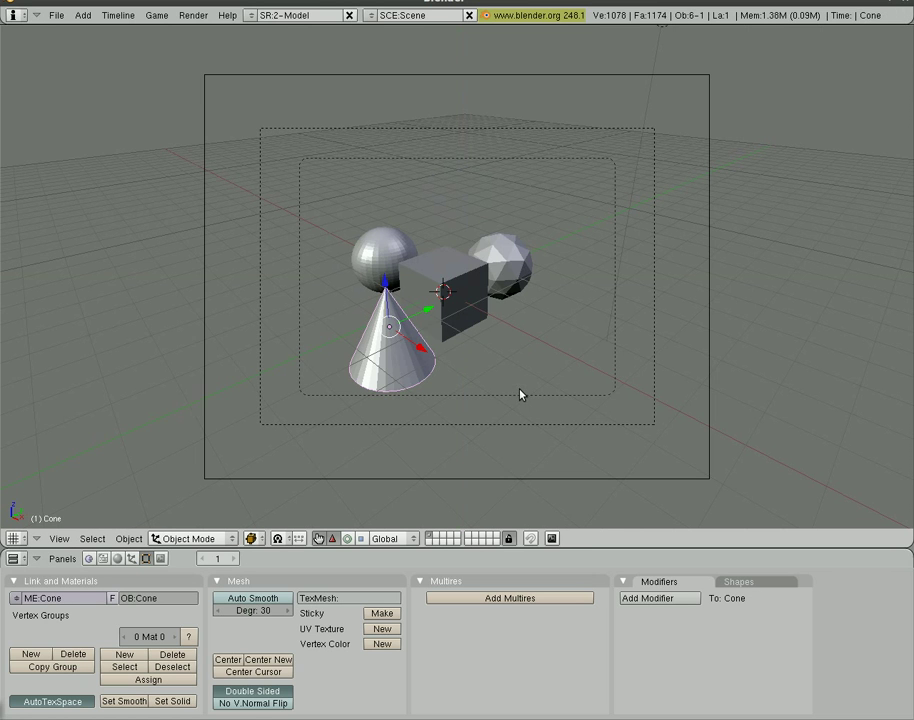
Select the cube and both spheres, then trial a move and rotate and cancel
shift+right_click(433, 260)
shift+right_click(372, 252)
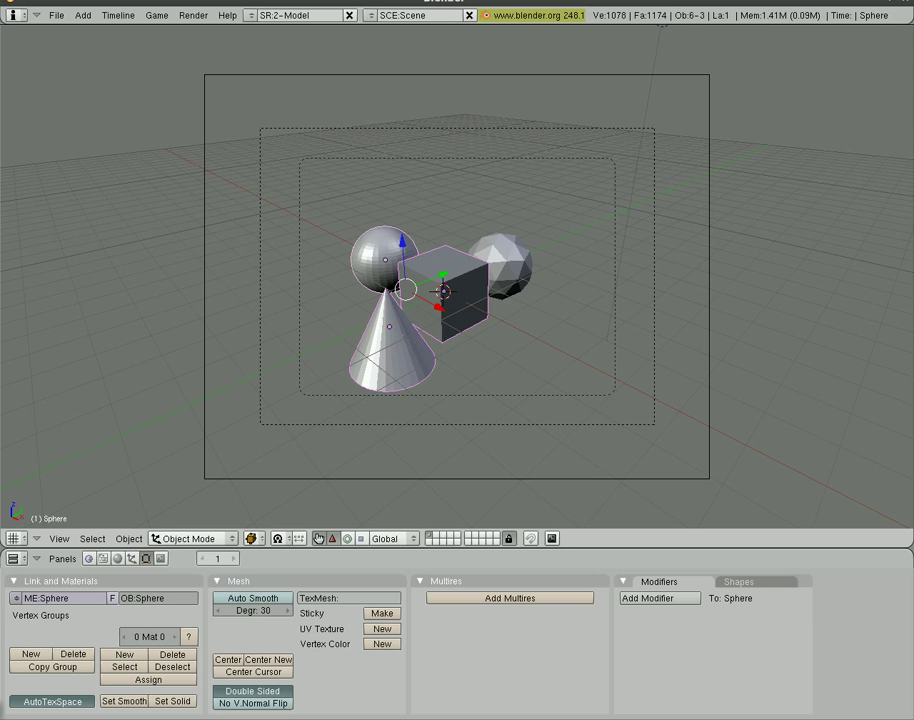
shift+right_click(515, 254)
key(g)
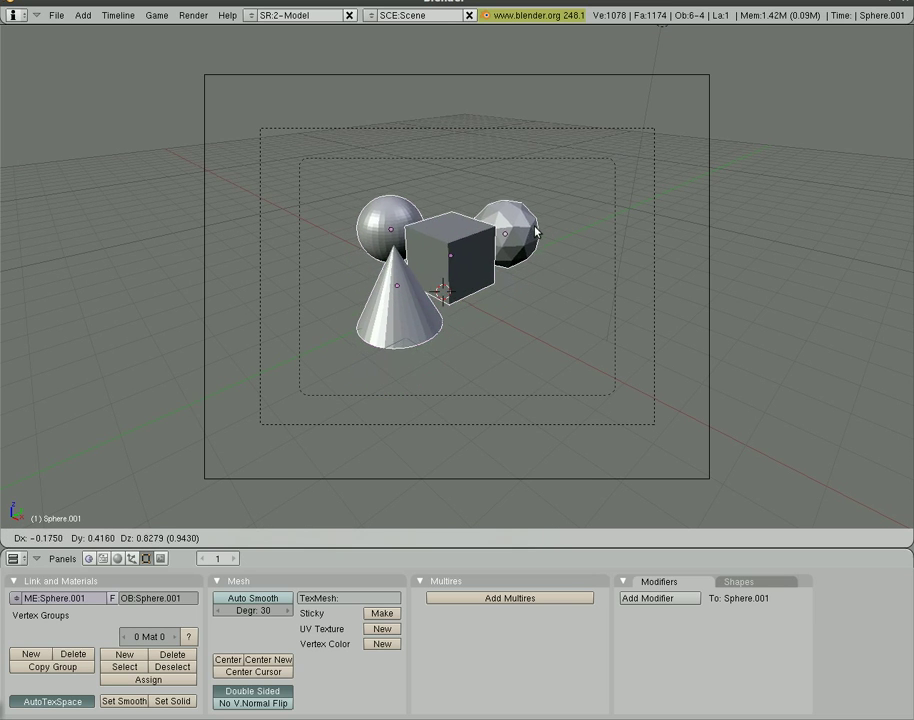
key(r)
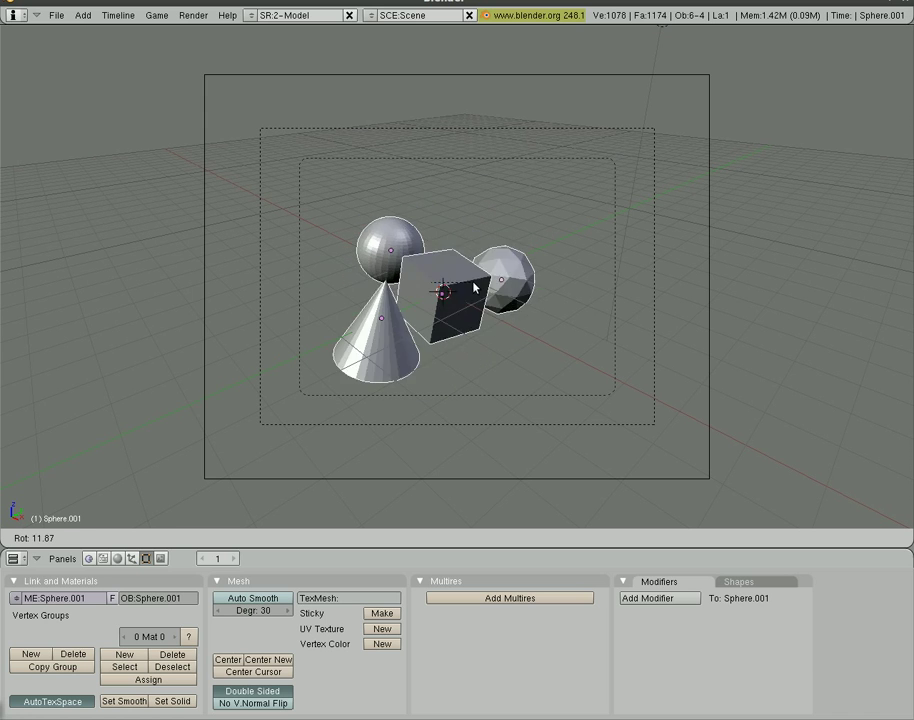
key(Escape)
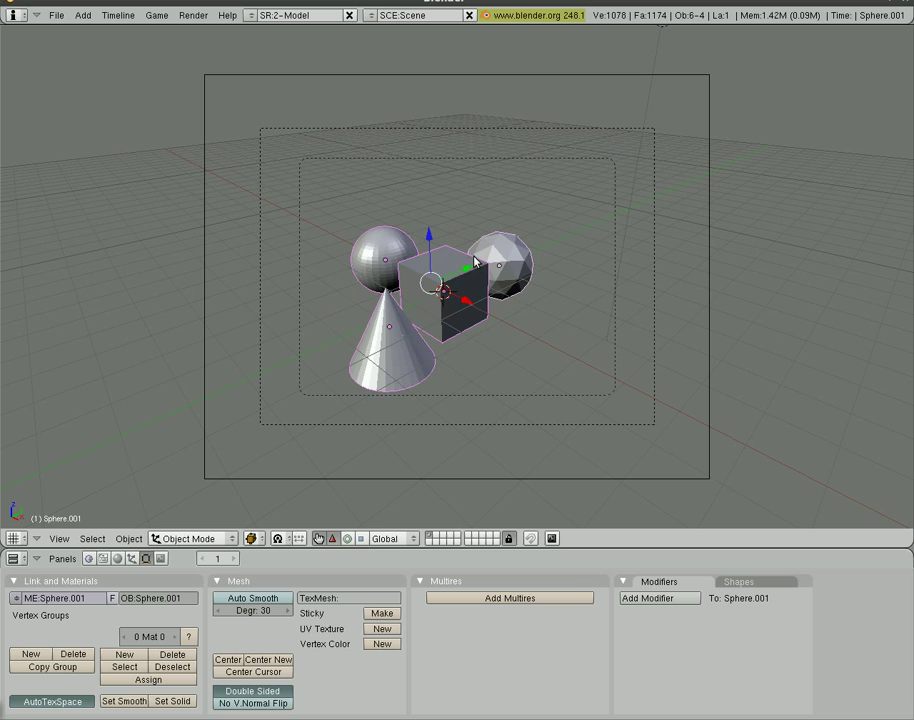
Select the left sphere, cube, right sphere and cone together
right_click(384, 258)
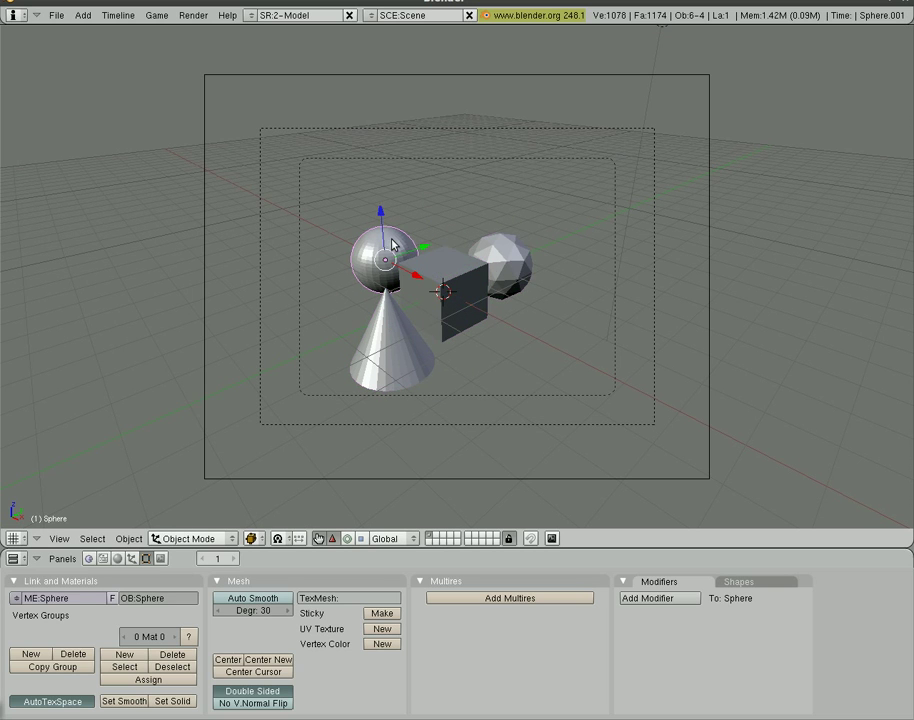
shift+right_click(453, 265)
shift+right_click(500, 262)
shift+right_click(380, 327)
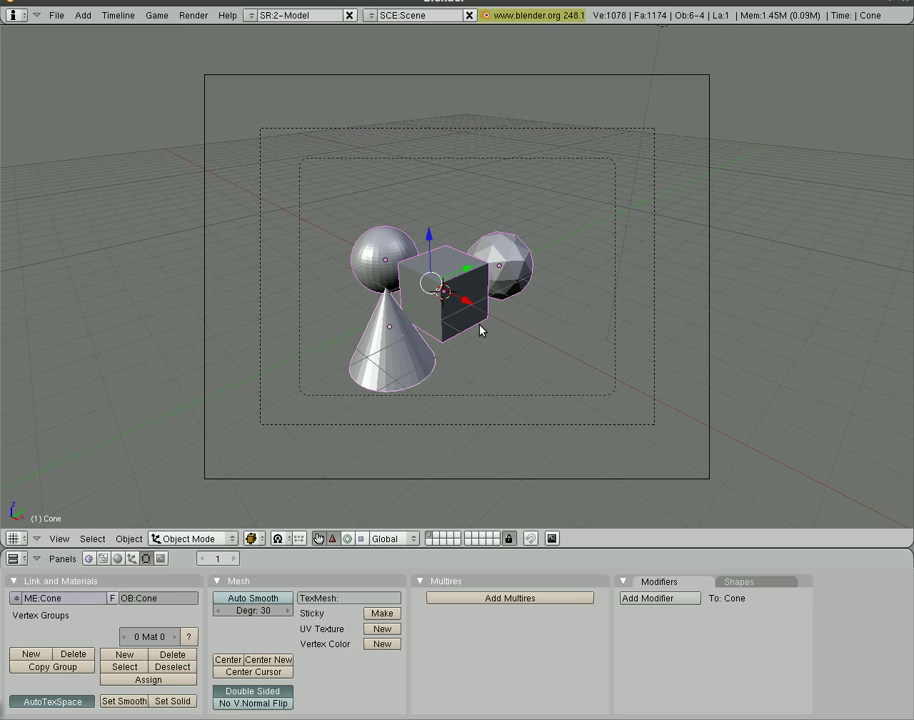
Deselect everything, select the cube, then select every object including the camera
key(a)
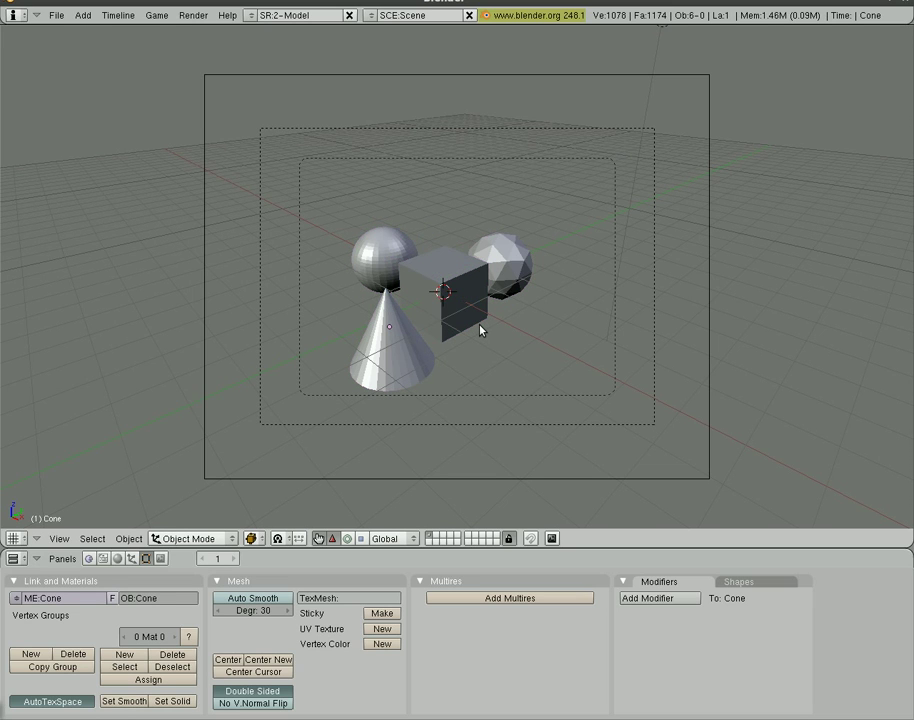
right_click(476, 306)
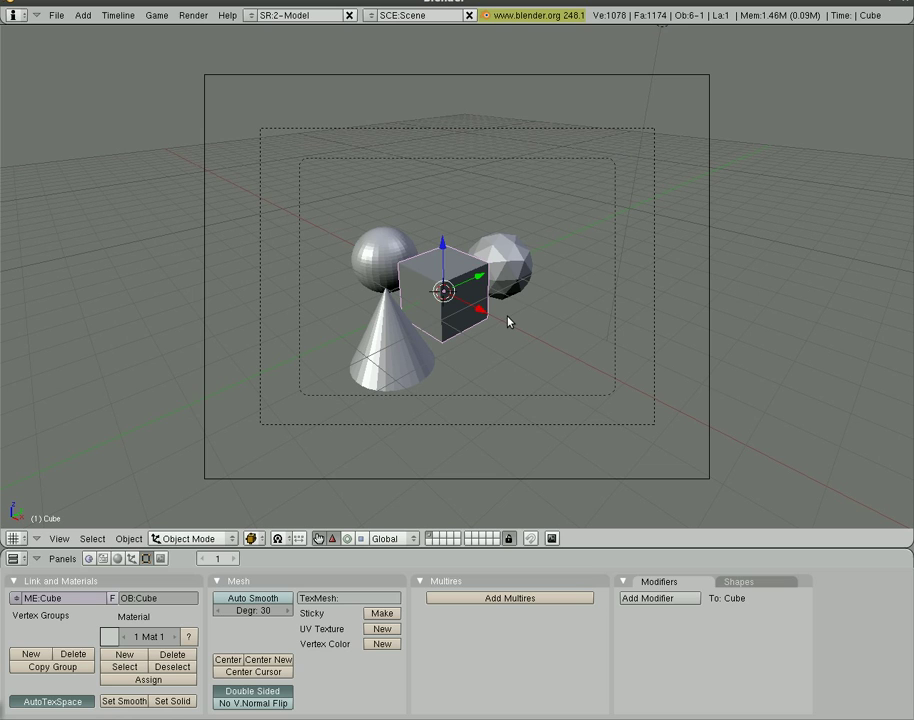
key(a)
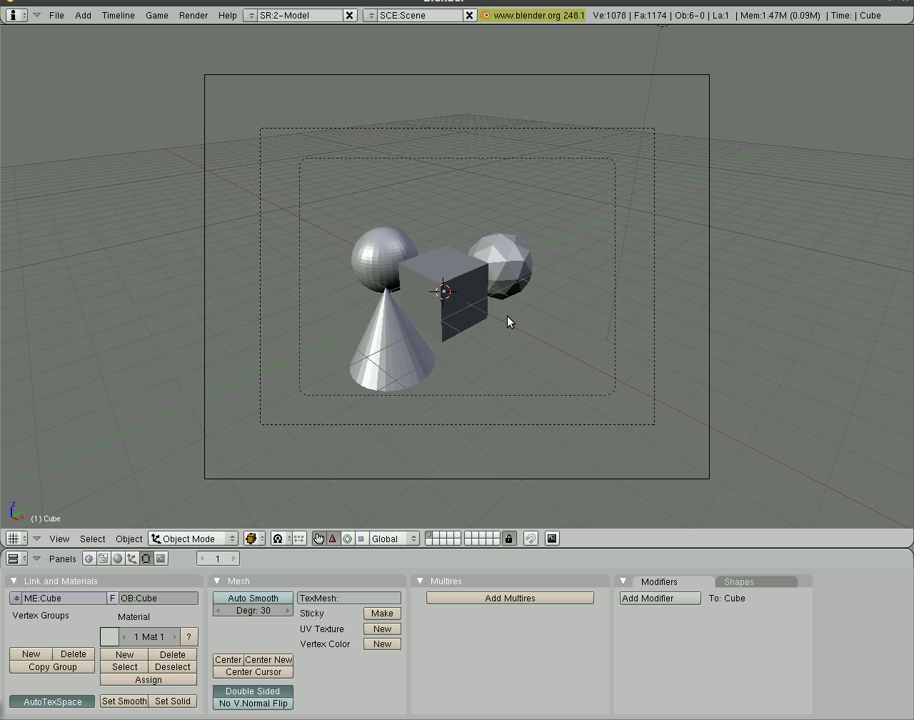
key(a)
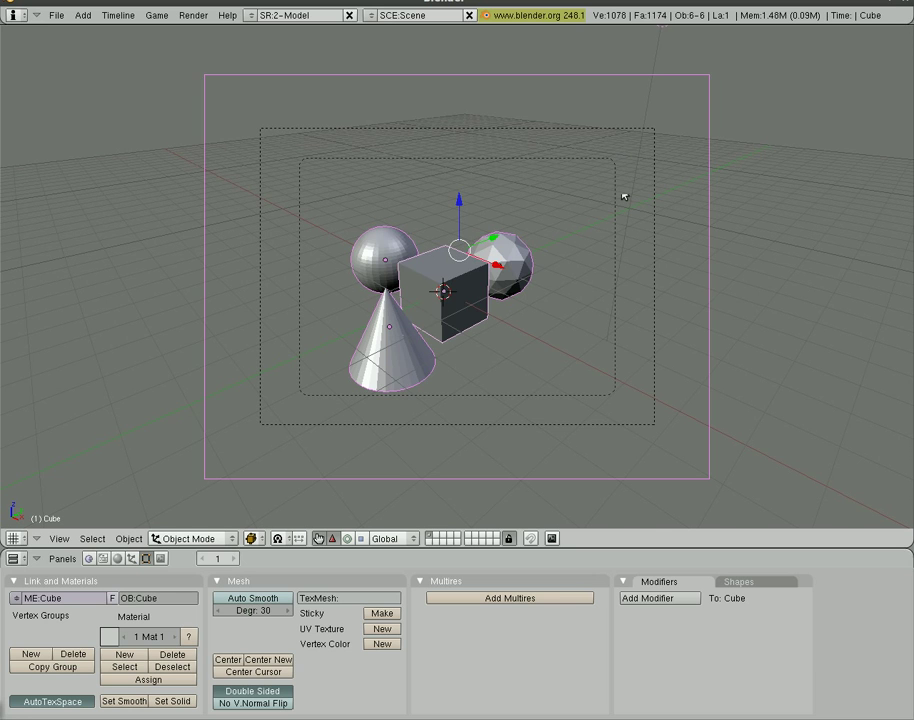
Zoom the view and trial scaling, then rotating, the whole selection
scroll(624, 197, down, 3)
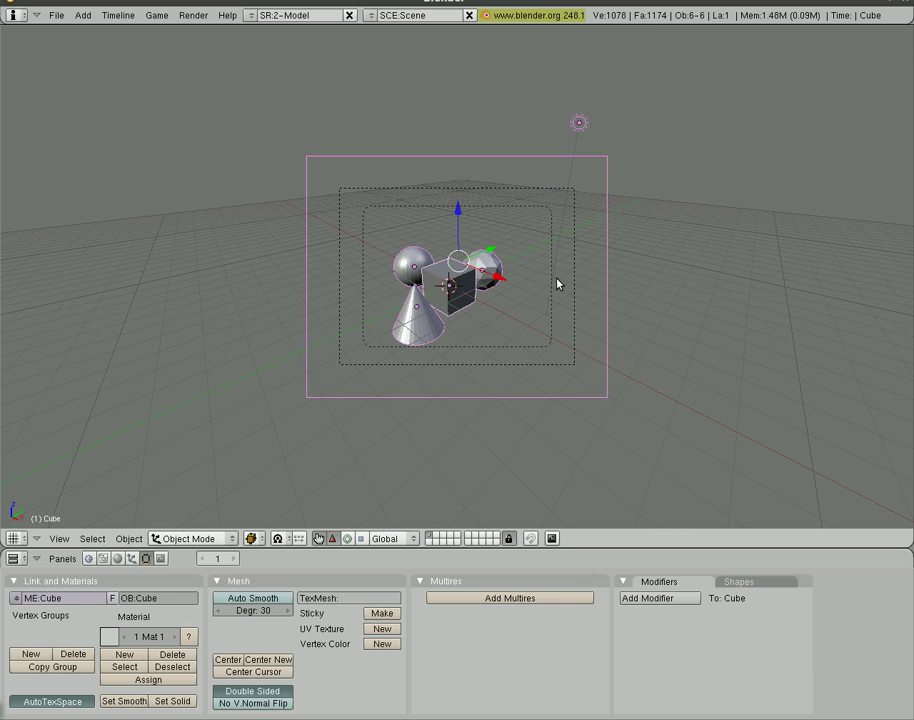
scroll(557, 284, up, 3)
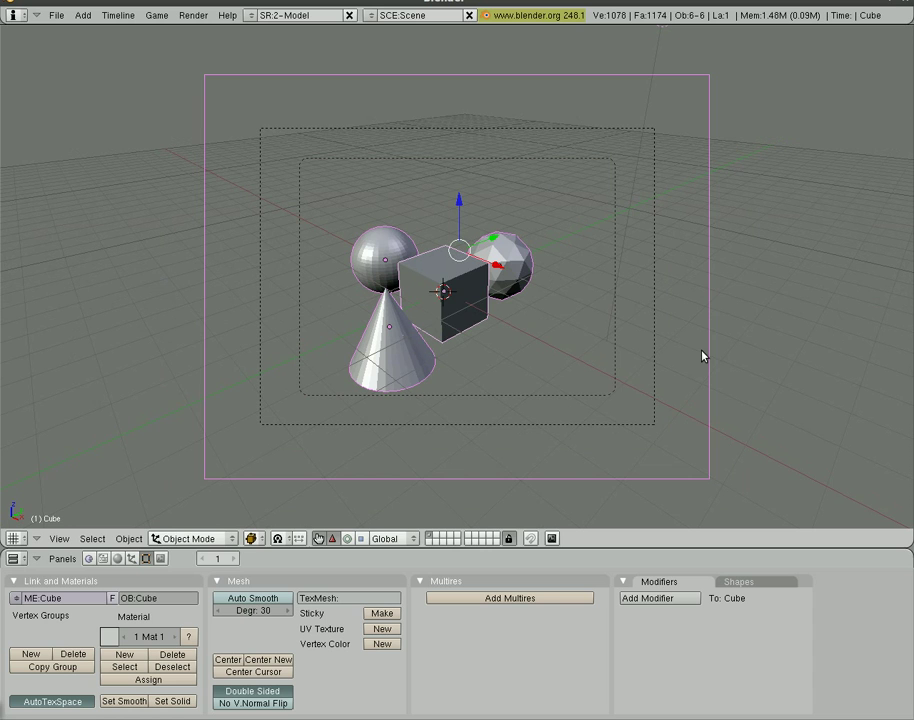
key(s)
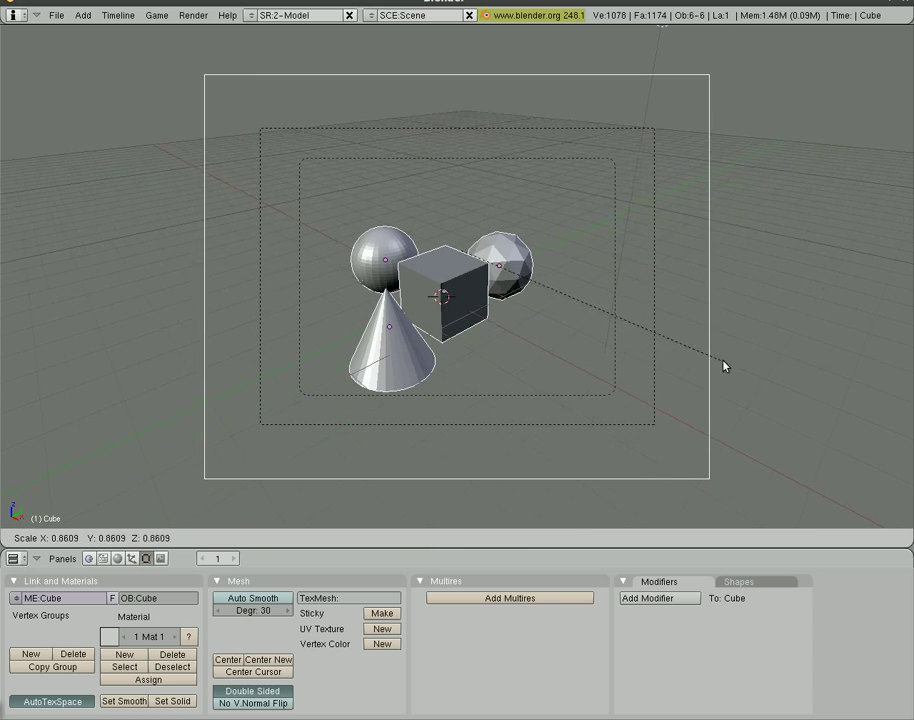
key(r)
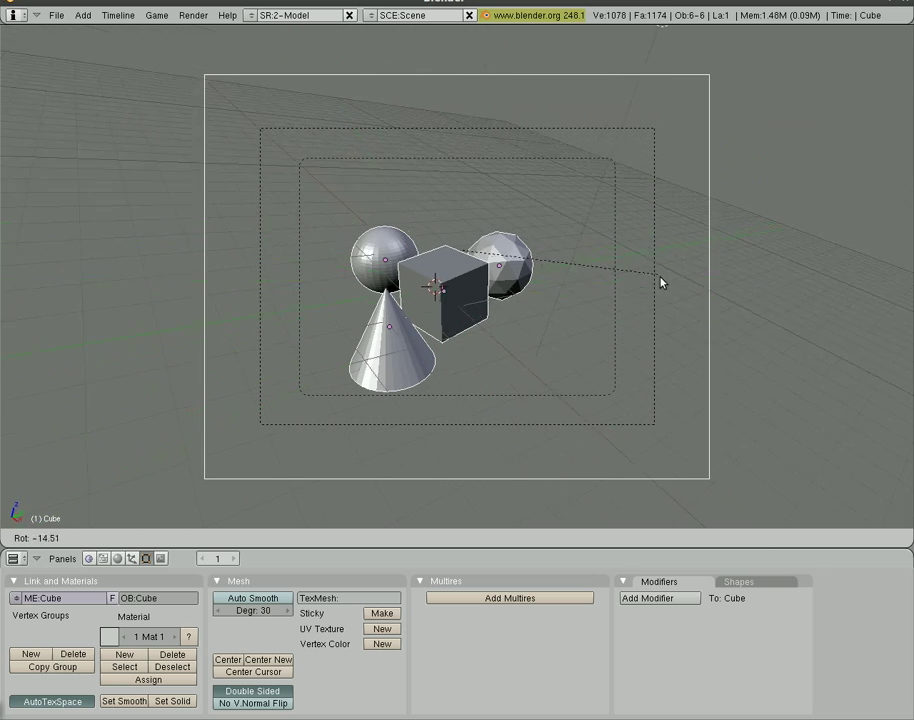
click(640, 324)
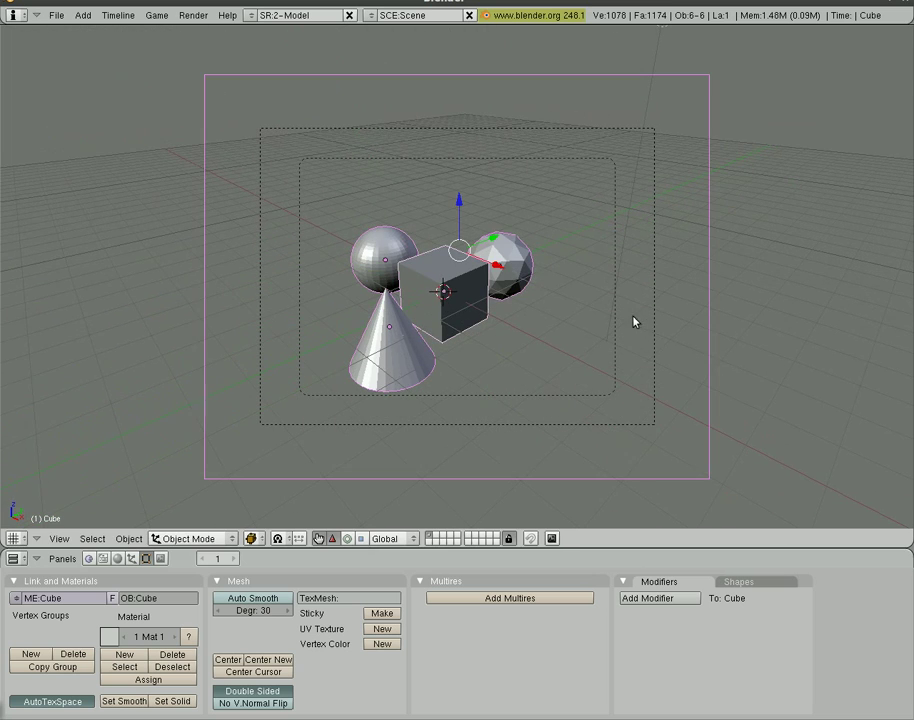
Shift-select the icosphere, cube, left sphere and cone, then deselect all
right_click(473, 278)
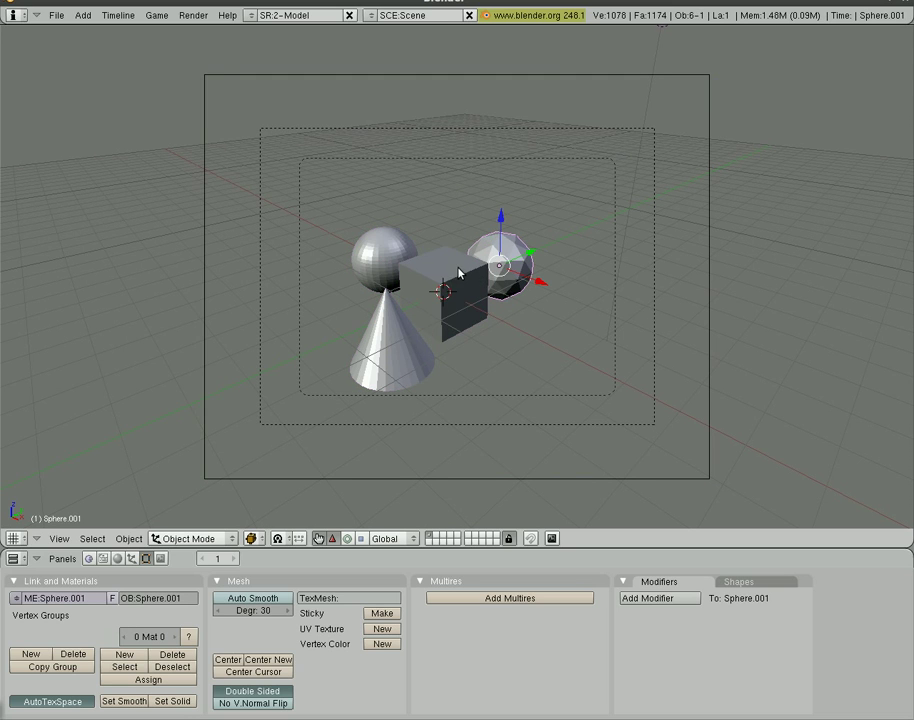
shift+right_click(459, 285)
shift+right_click(399, 249)
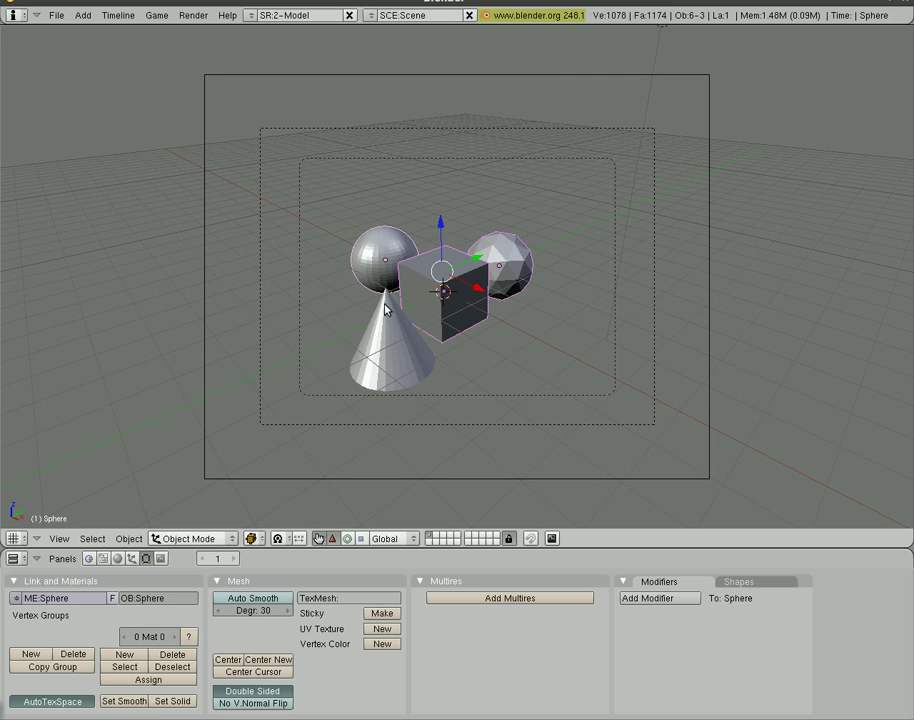
shift+right_click(390, 312)
key(a)
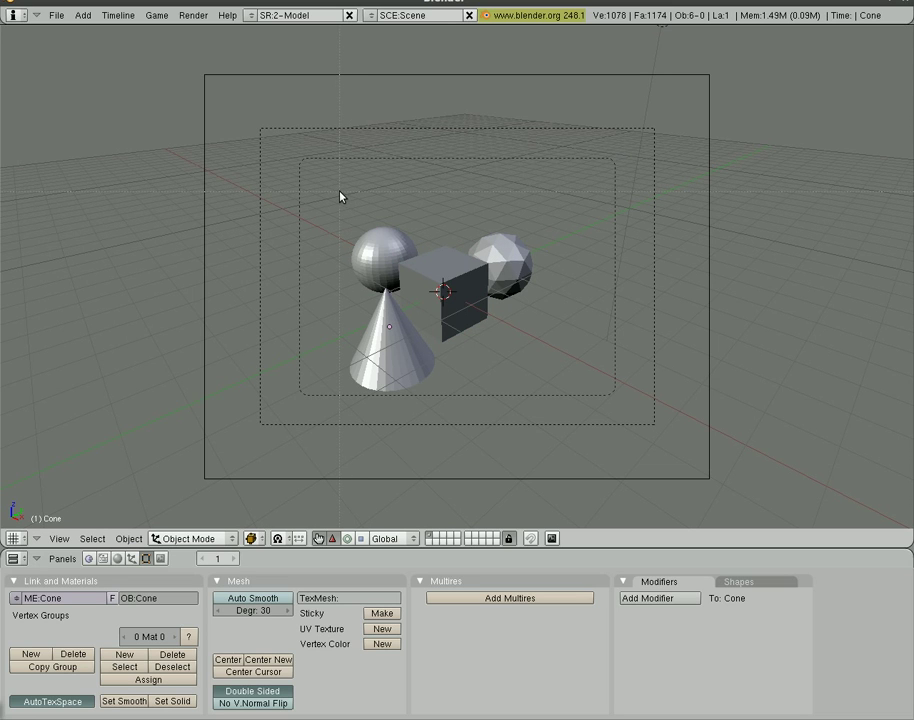
Box-select the spheres, cube and cone, then cancel a trial move
key(b)
drag(340, 193, 485, 359)
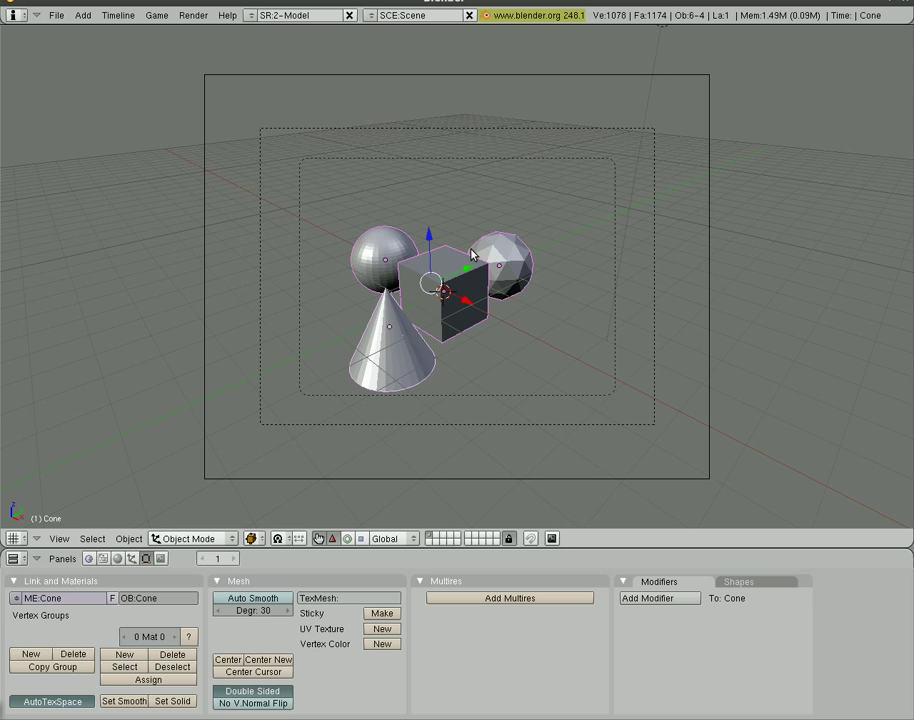
key(g)
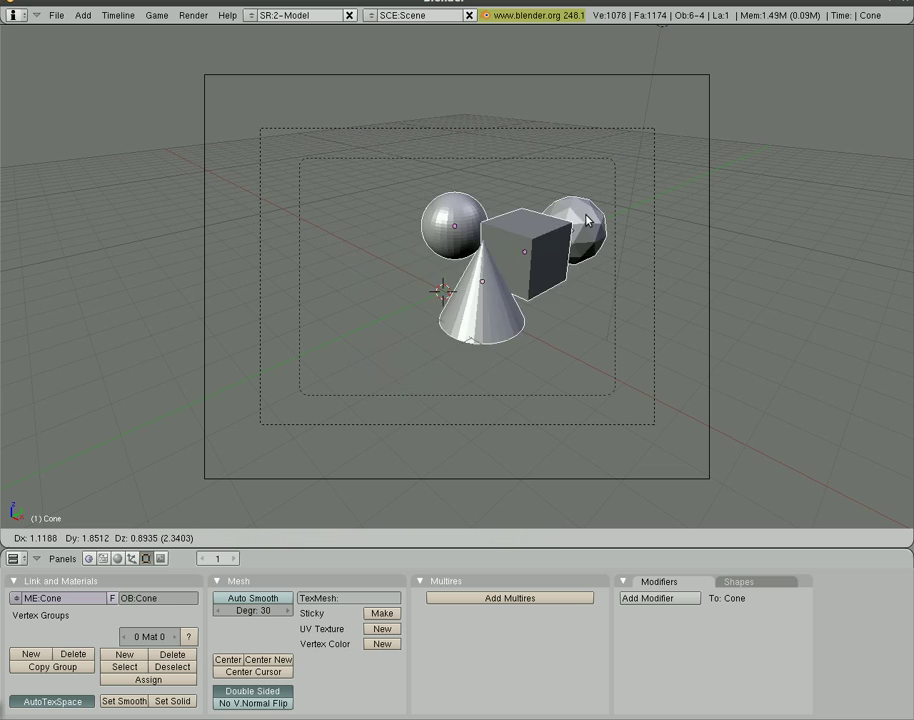
key(Escape)
Reselect the four objects, toggle select-all, then select only the cube
right_click(514, 240)
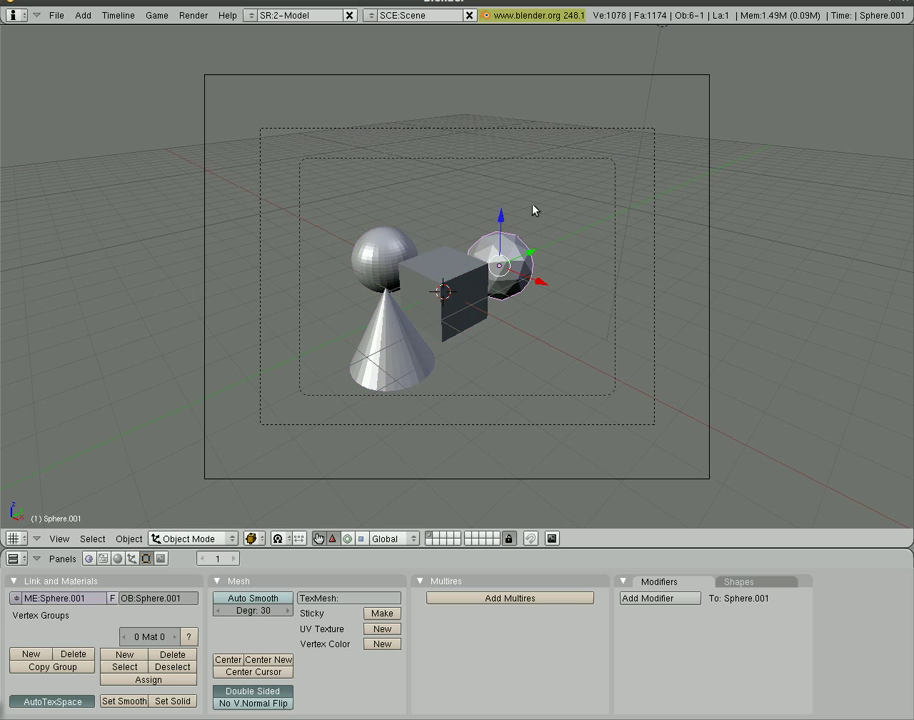
shift+right_click(464, 280)
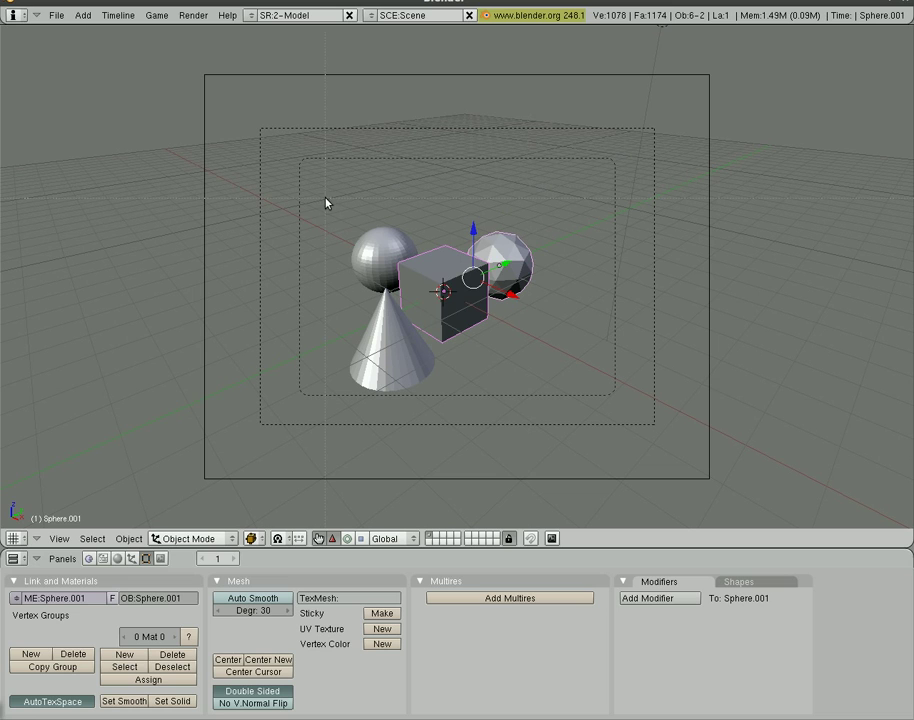
shift+right_click(380, 255)
shift+right_click(371, 367)
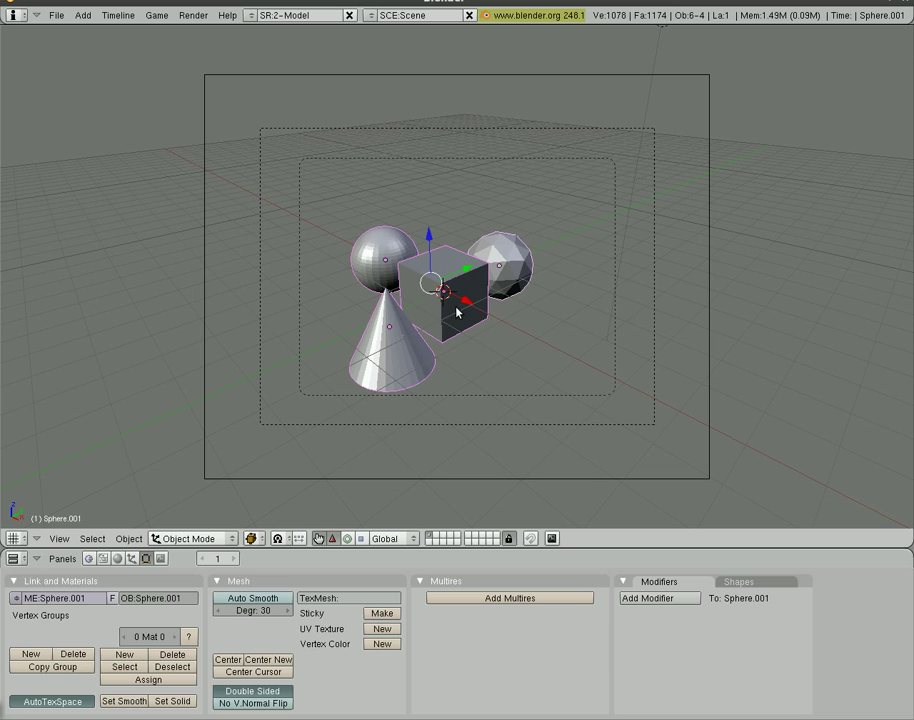
key(a)
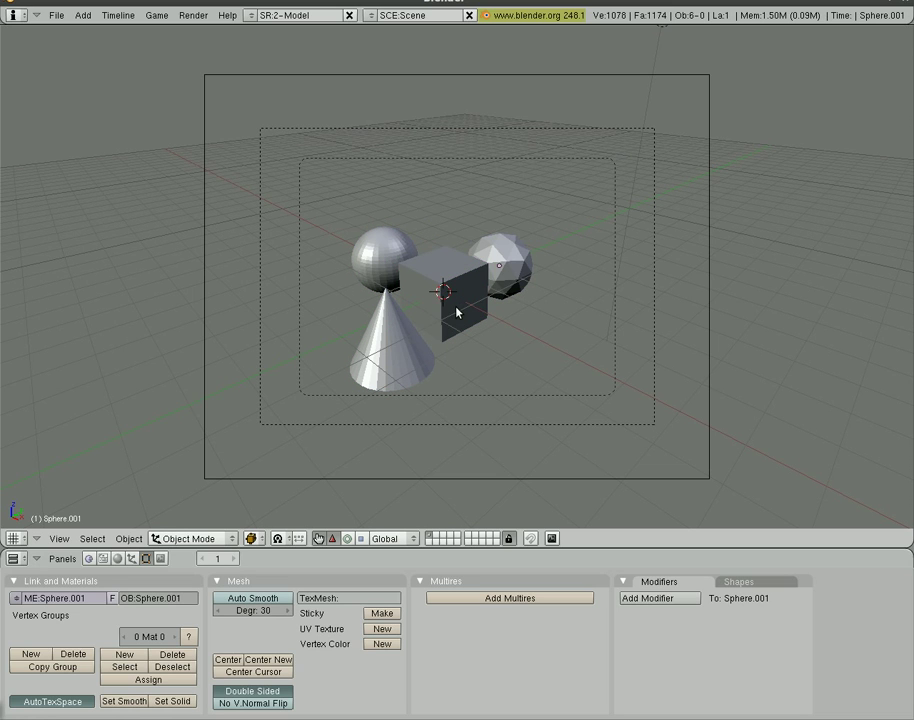
key(a)
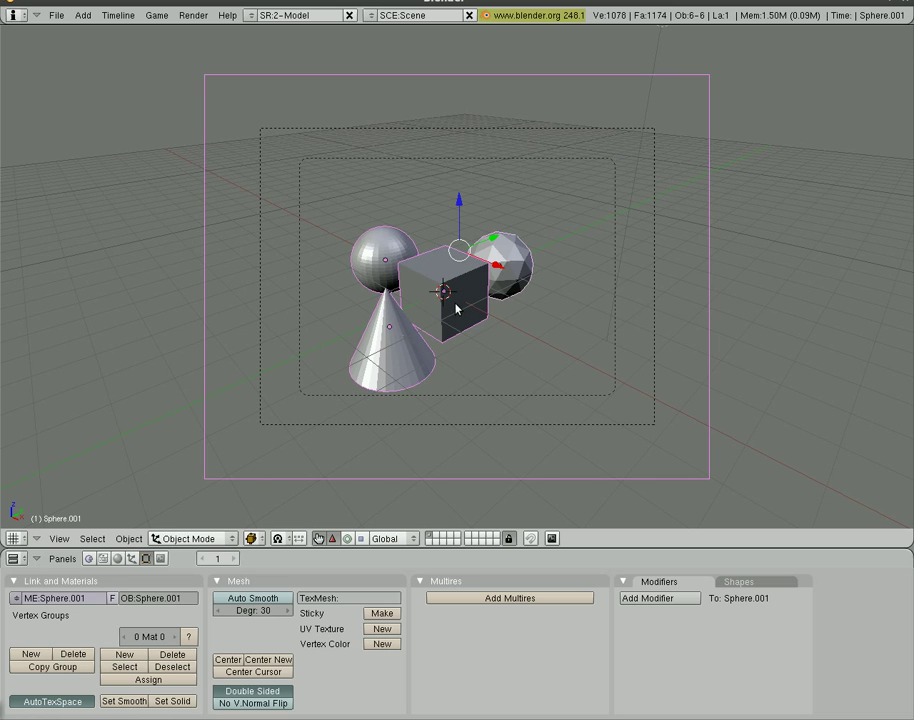
right_click(457, 284)
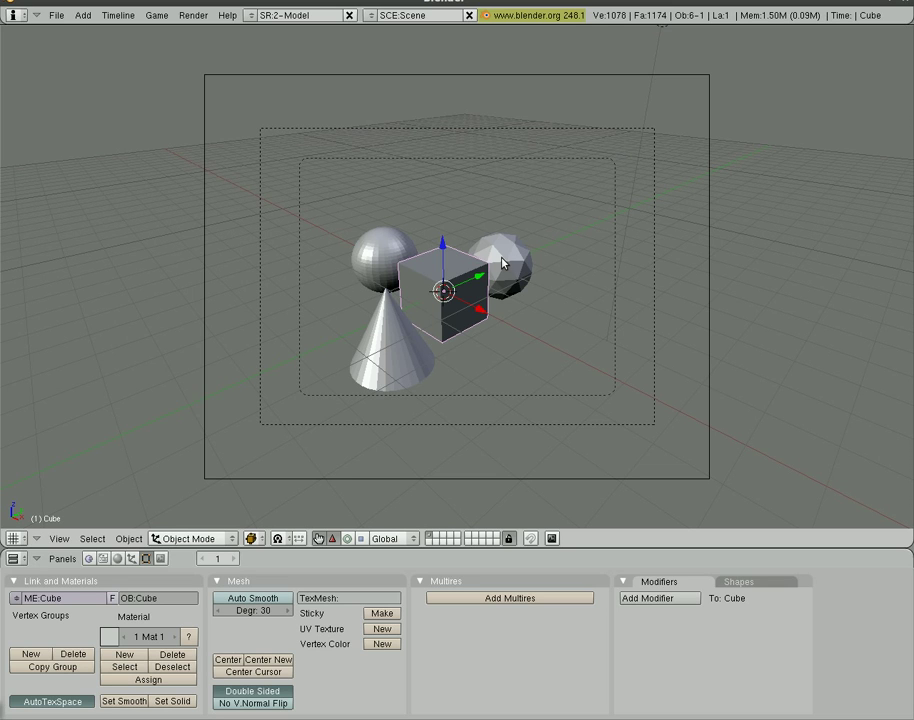
Flatten the smooth UV sphere into a thin disc by scaling it along Z
right_click(382, 260)
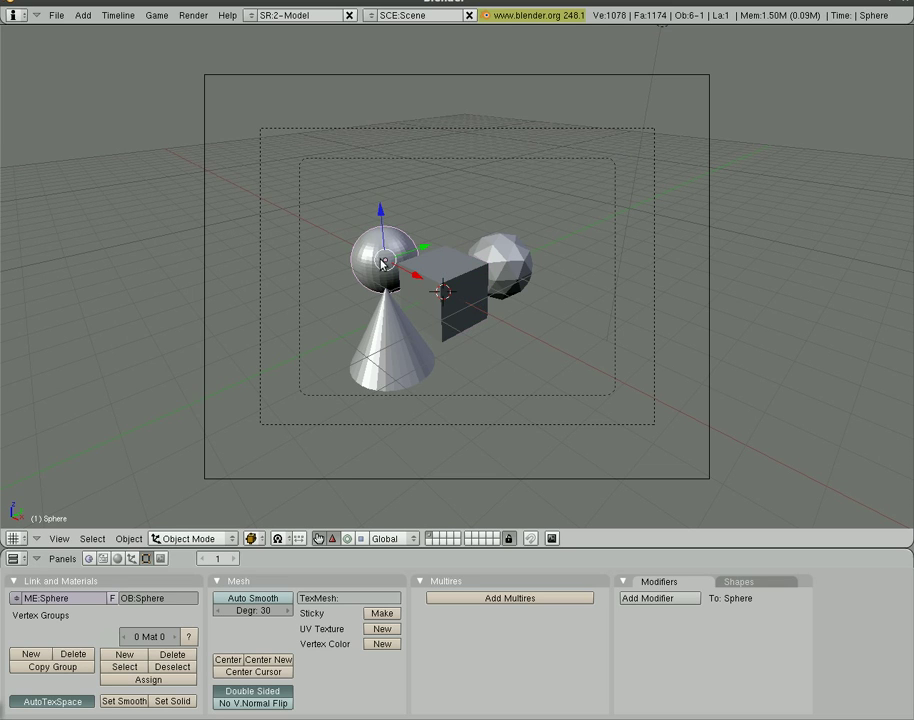
key(s)
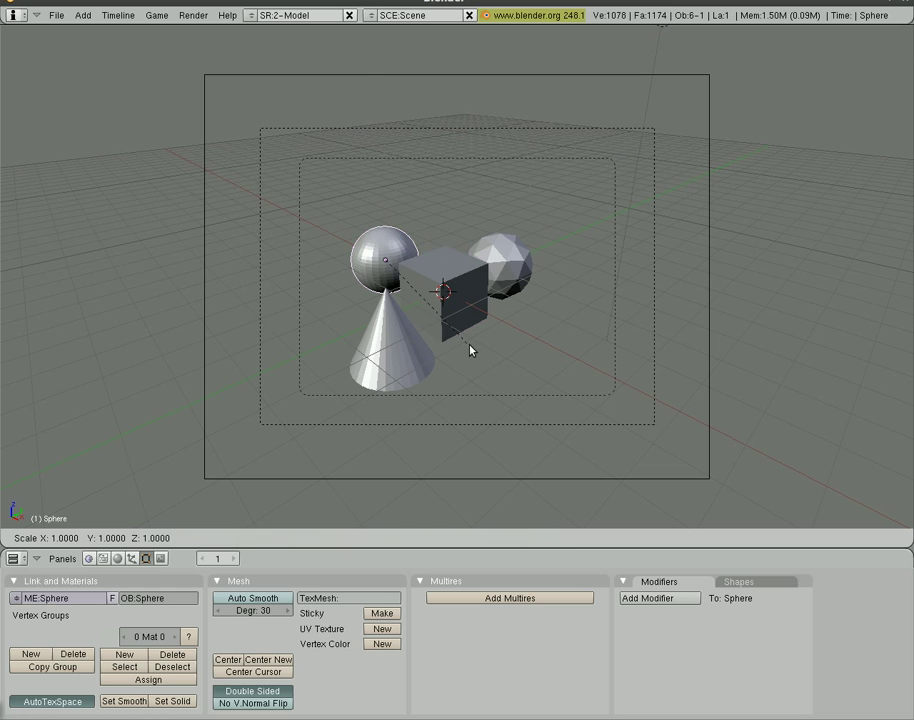
key(z)
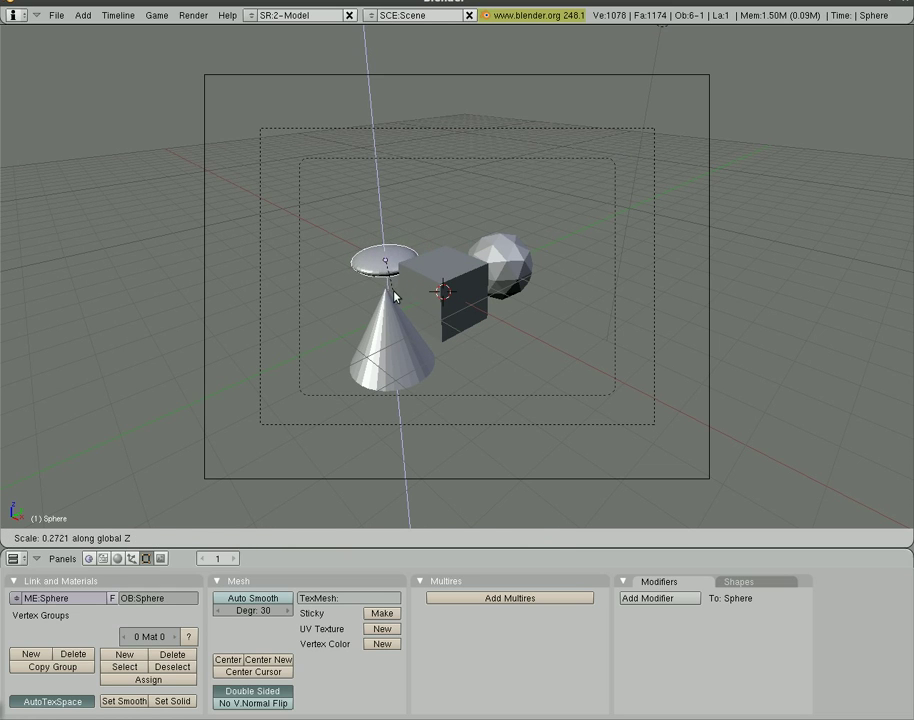
click(390, 291)
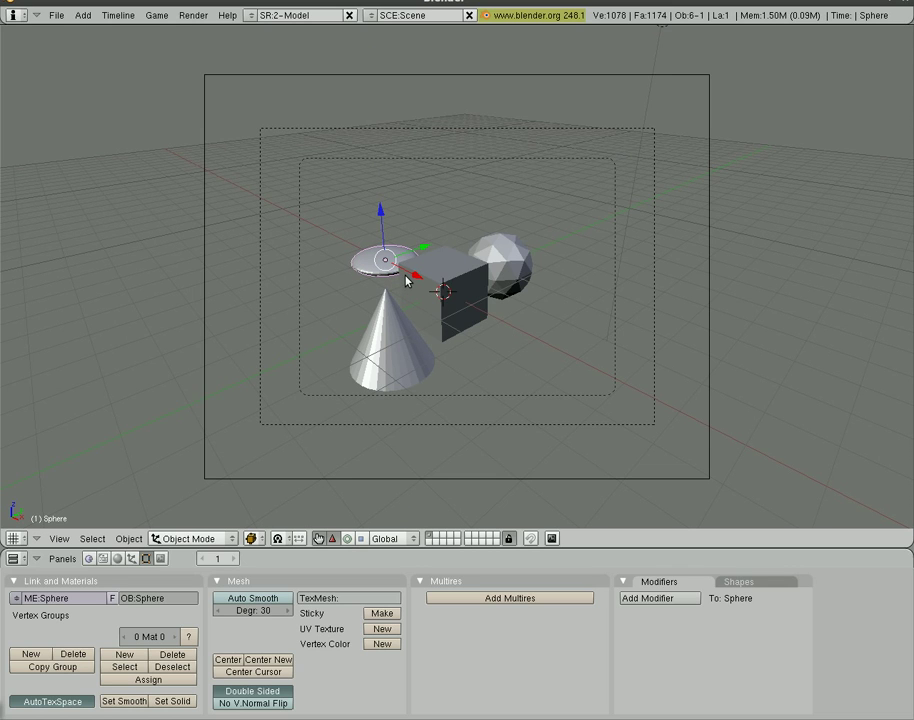
key(space)
Duplicate the flattened disc three times, placing copies behind, upper left and lower right
right_click(528, 252)
right_click(393, 253)
key(shift+d)
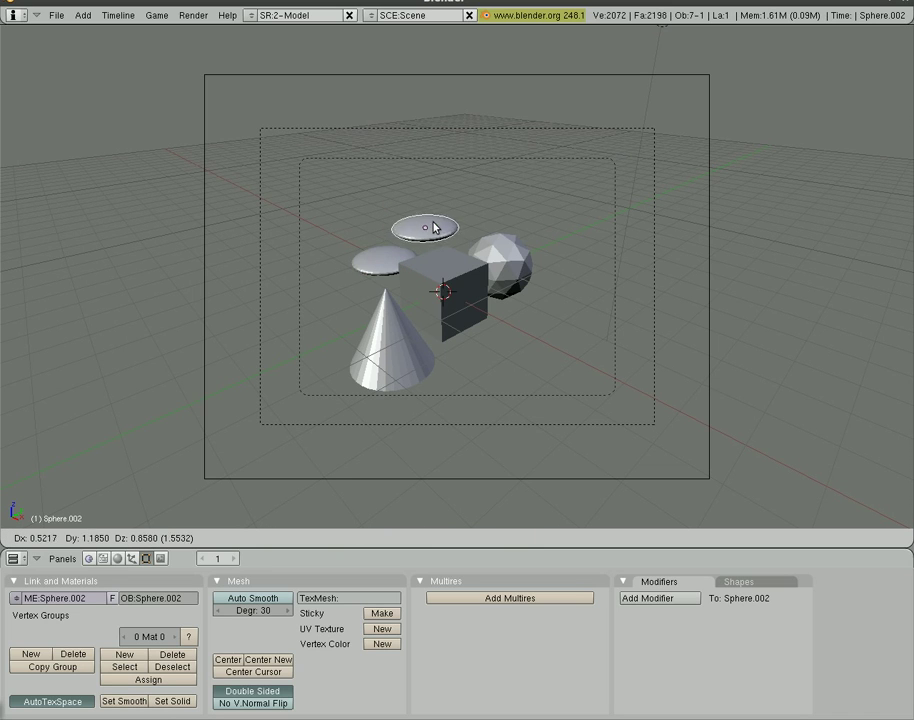
click(478, 211)
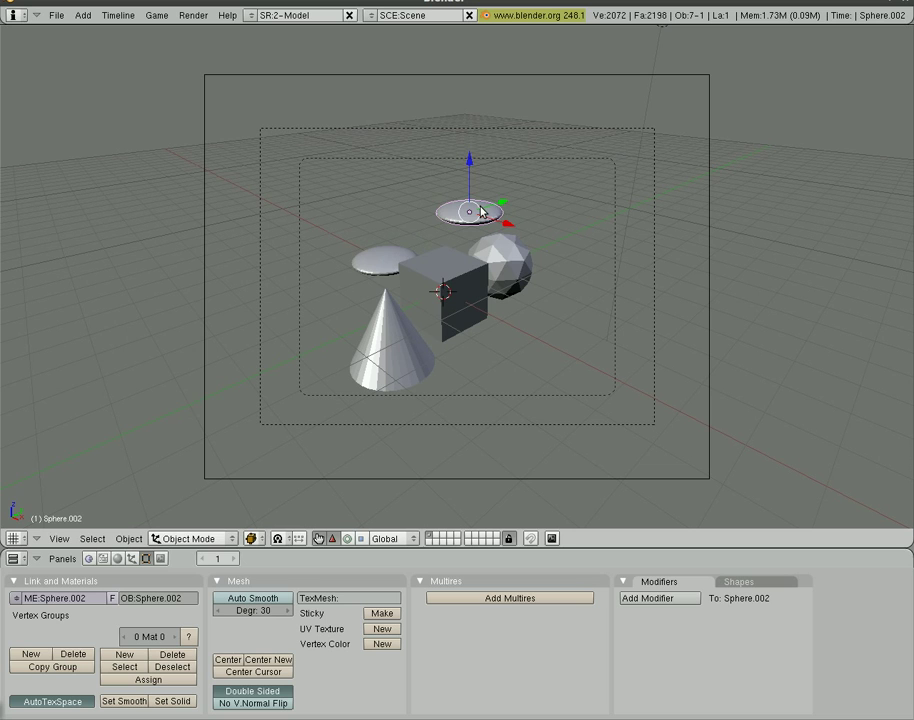
key(shift+d)
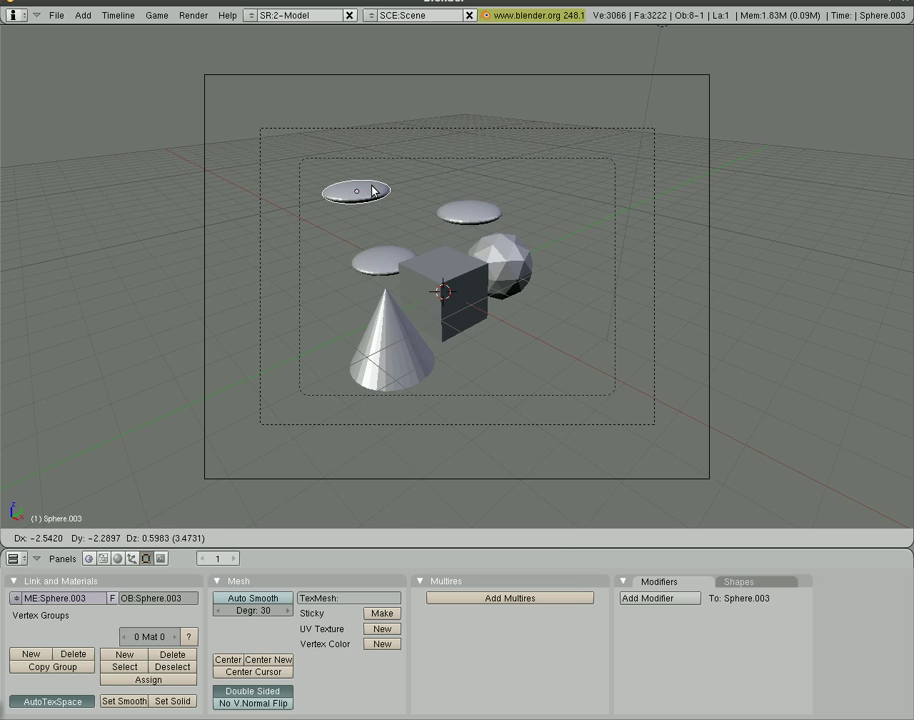
click(372, 191)
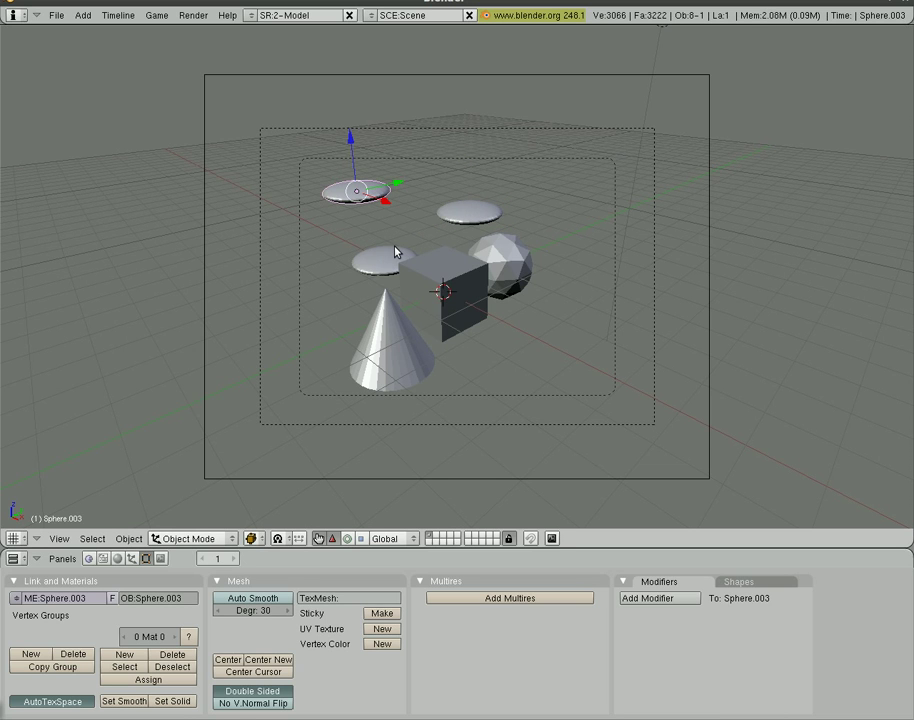
key(shift+d)
click(594, 400)
Duplicate two discs and the icosphere together, placing the group up and right
shift+right_click(388, 259)
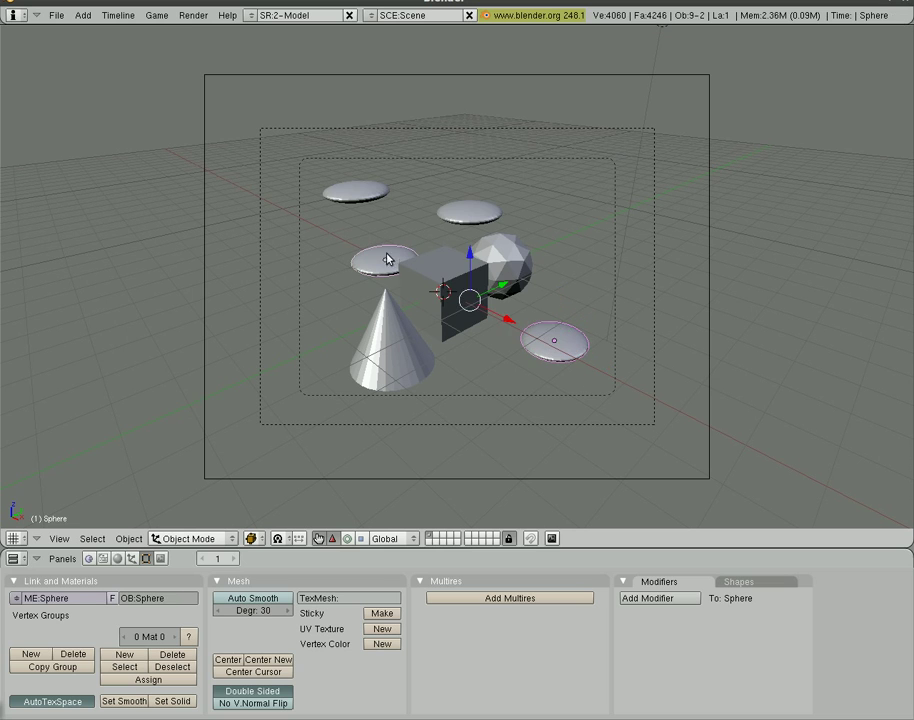
shift+right_click(462, 212)
shift+right_click(514, 271)
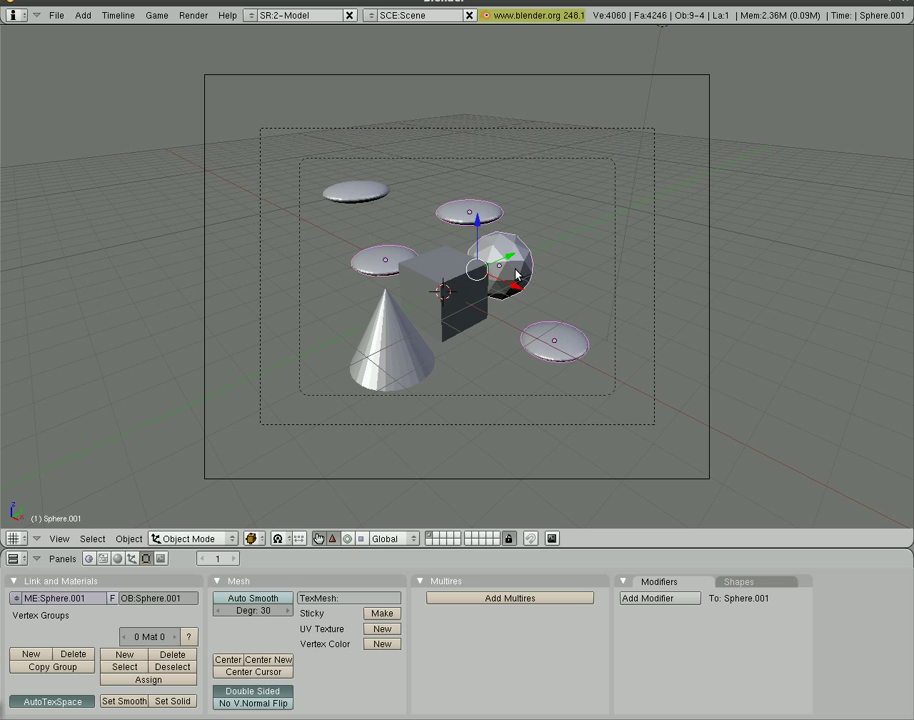
key(shift+d)
click(572, 196)
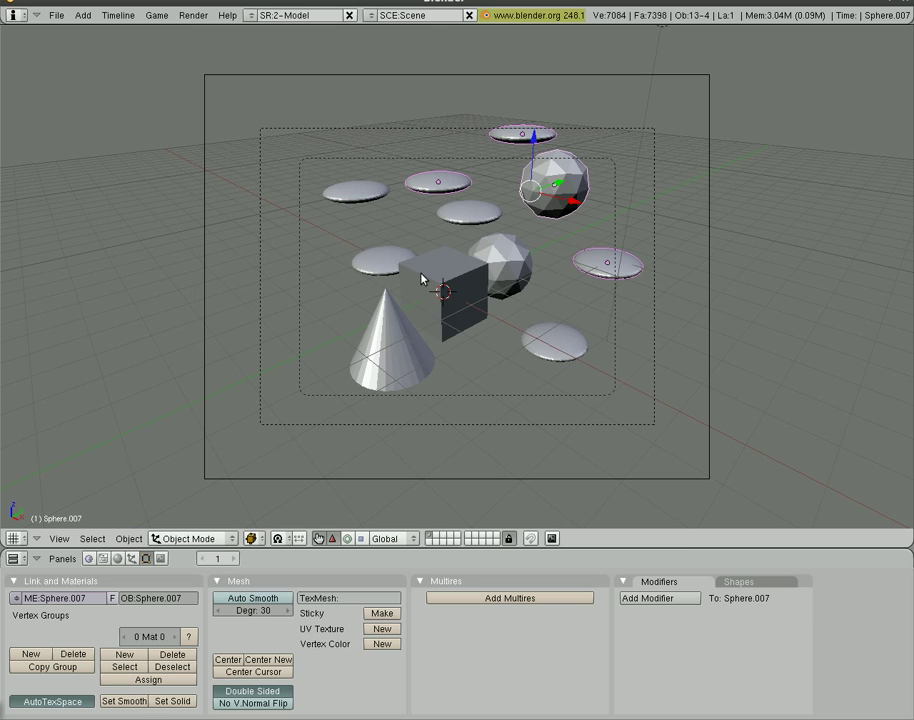
Select the cube, left disc and icosphere, then deselect everything
shift+right_click(421, 280)
shift+right_click(386, 261)
shift+right_click(524, 280)
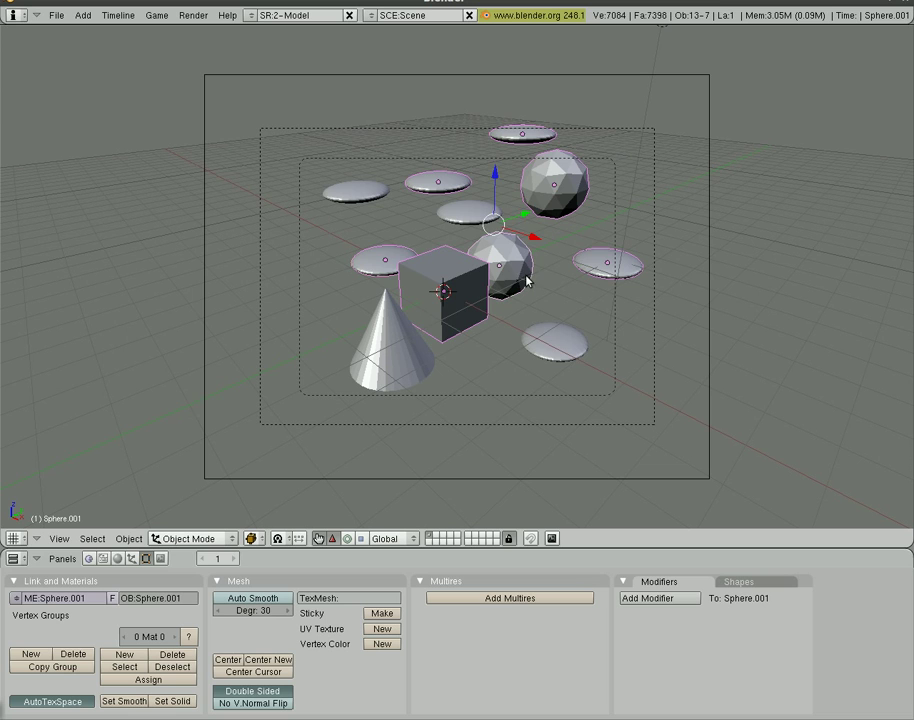
key(a)
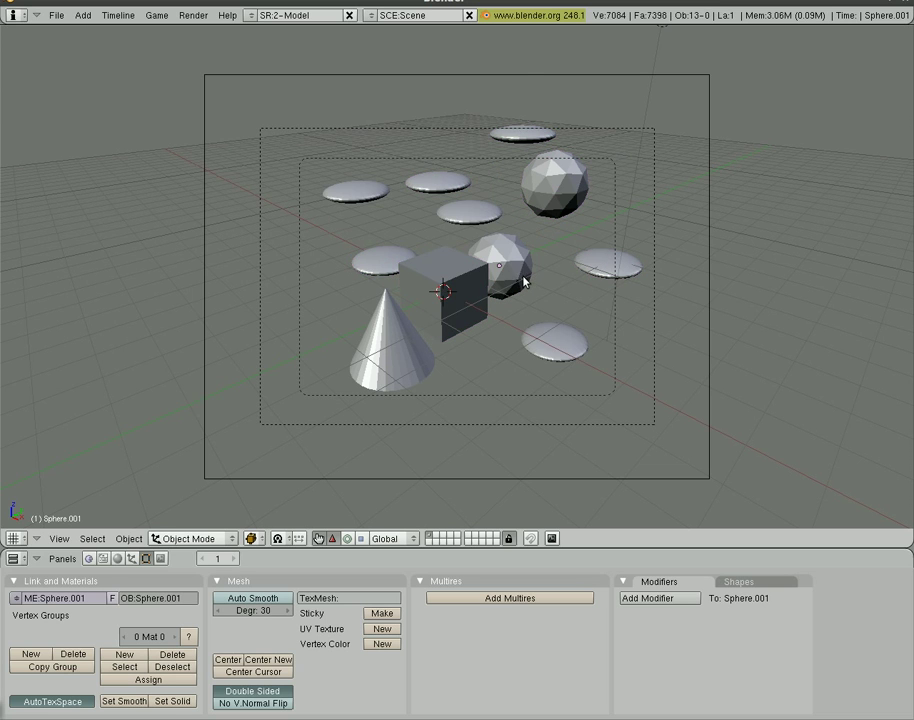
Box-select the ten objects around the cube and trial a rotate and scale, cancelling it
key(b)
drag(592, 198, 373, 351)
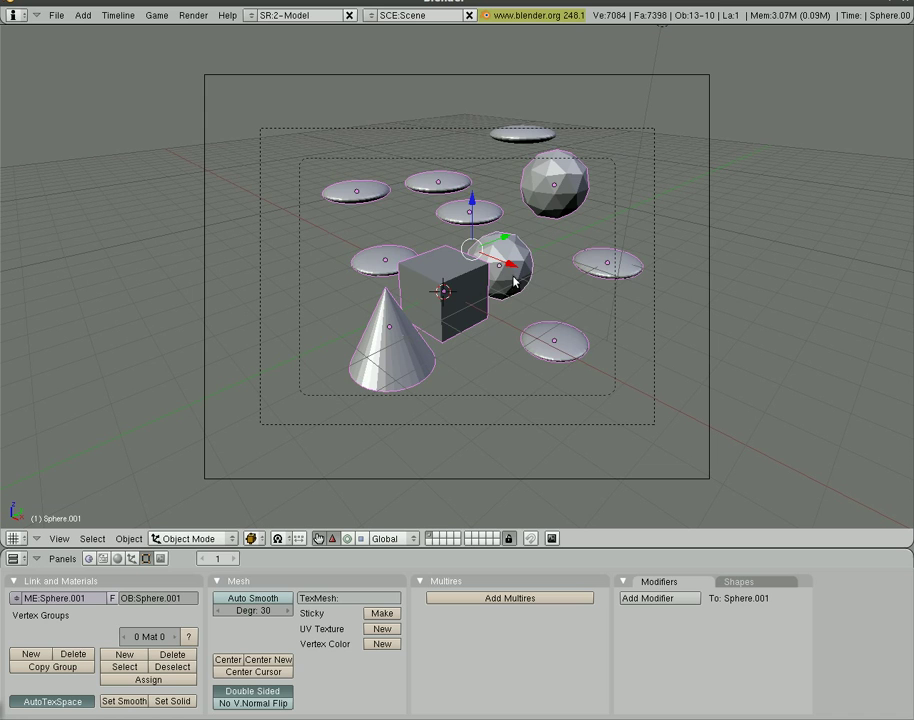
key(r)
key(Return)
key(s)
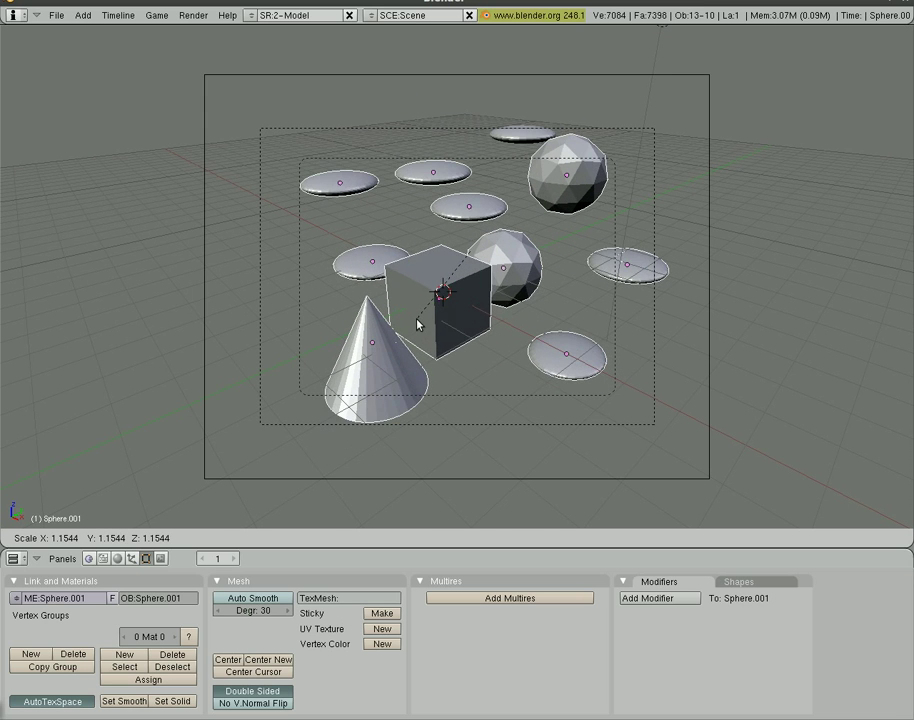
key(Escape)
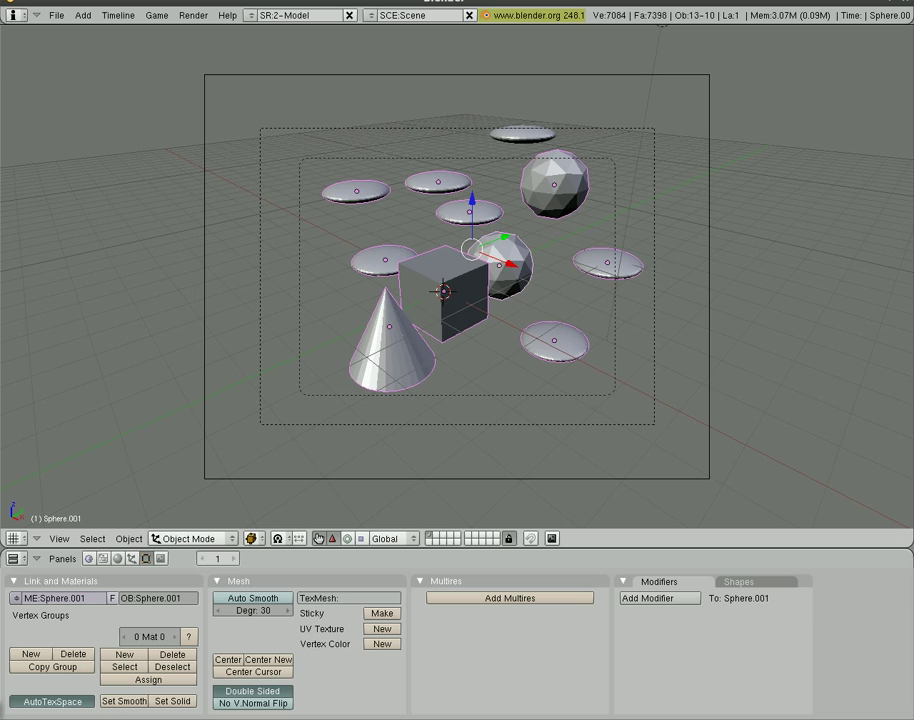
click(288, 540)
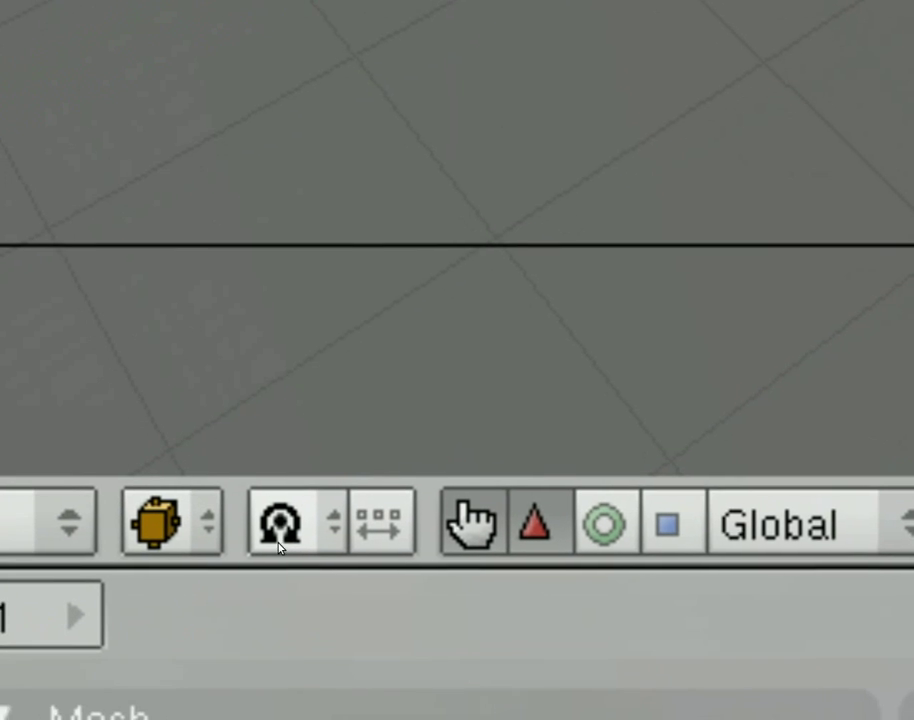
Set the 3D view pivot point to Individual Centers
click(283, 545)
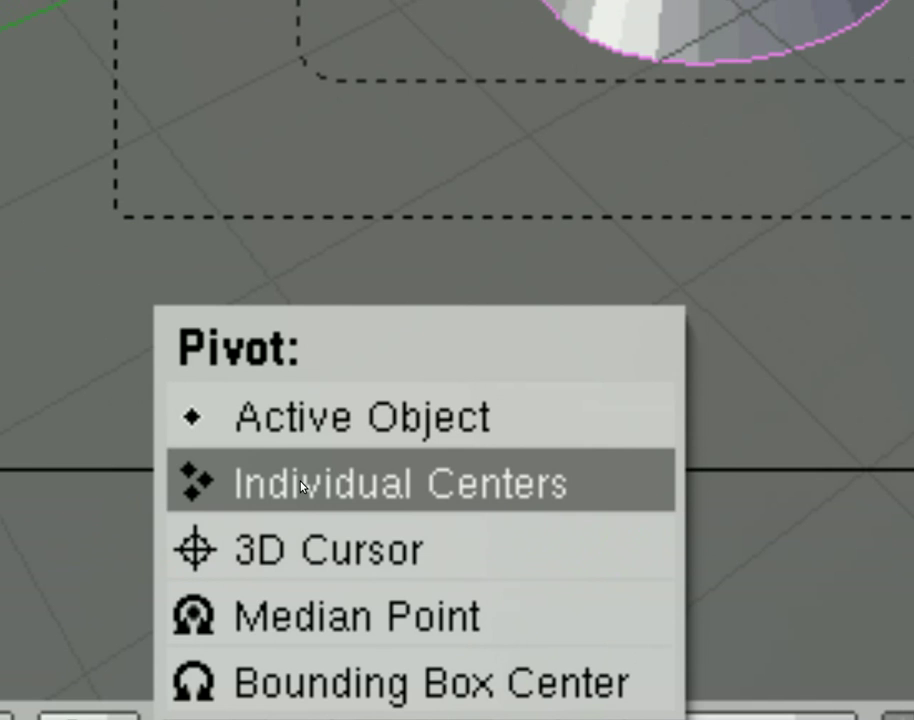
click(301, 487)
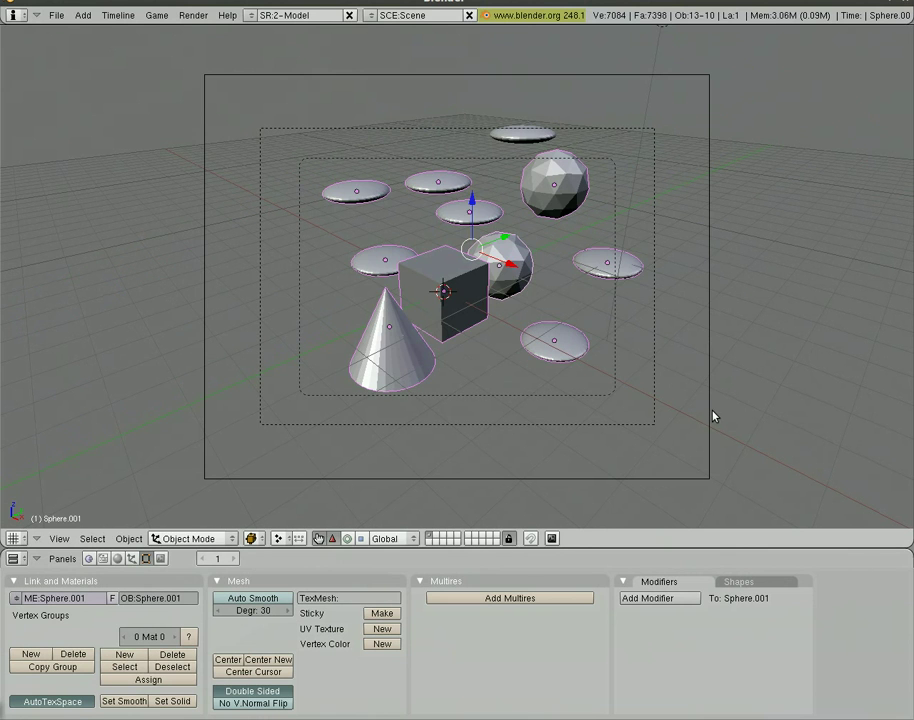
Scale all selected objects down about their individual centres so each shrinks in place
key(s)
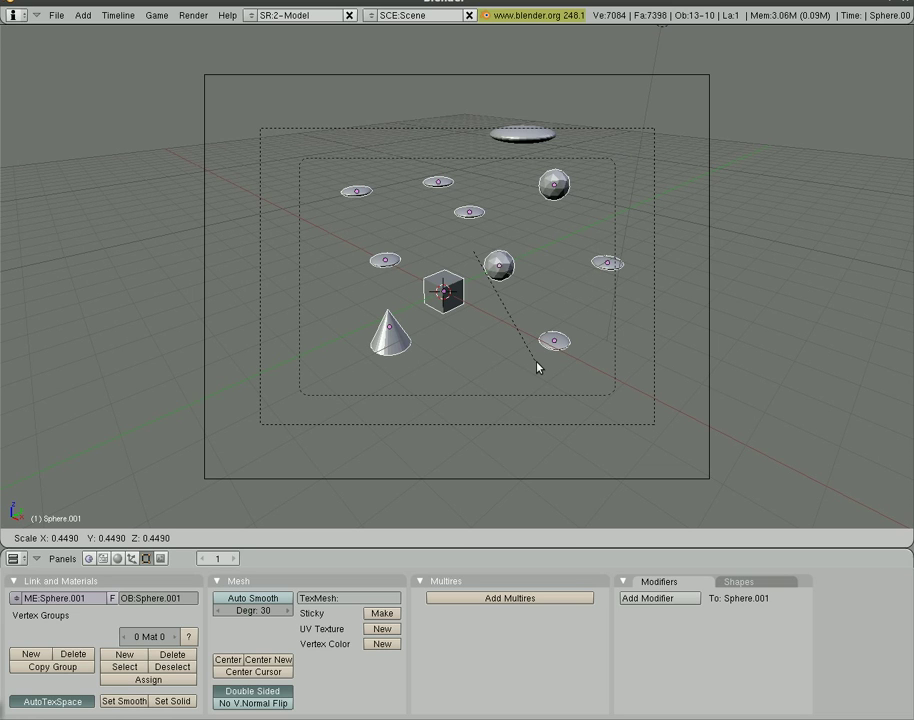
click(503, 322)
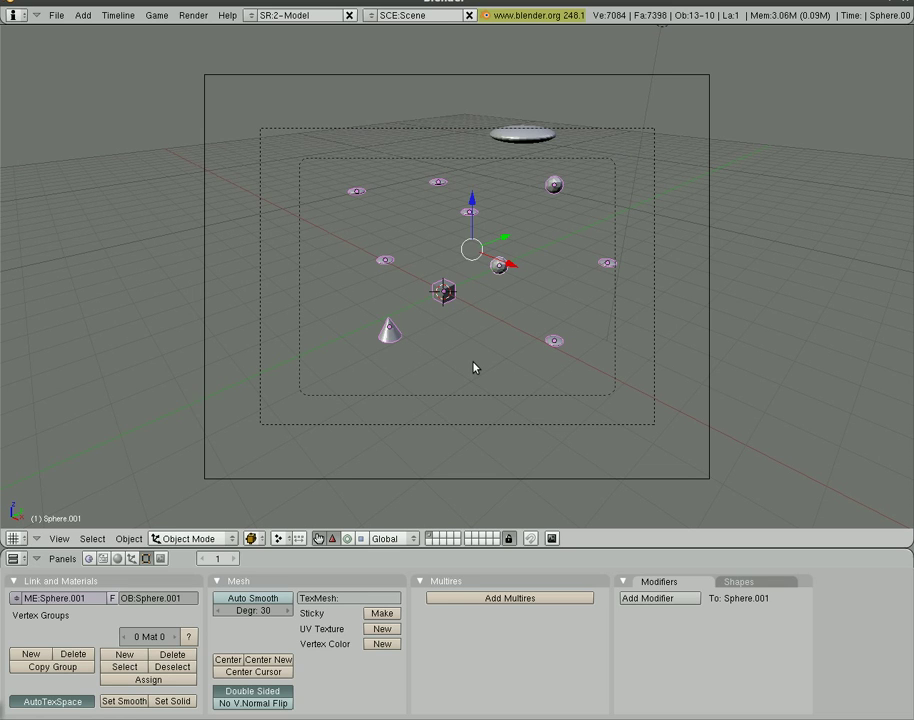
click(251, 538)
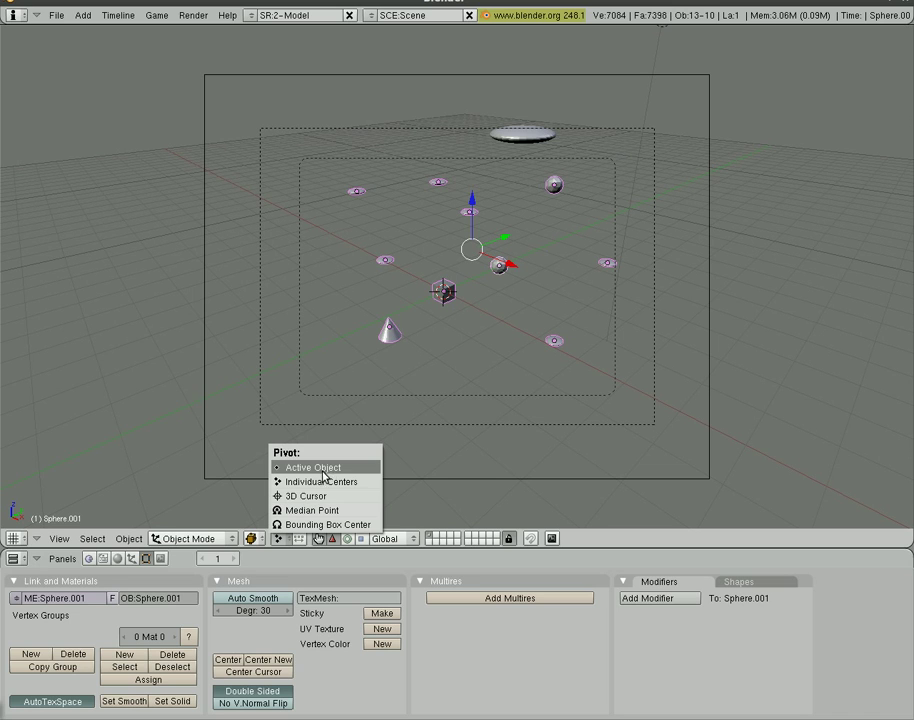
Switch the pivot point to 3D Cursor, then to Bounding Box Center
click(290, 496)
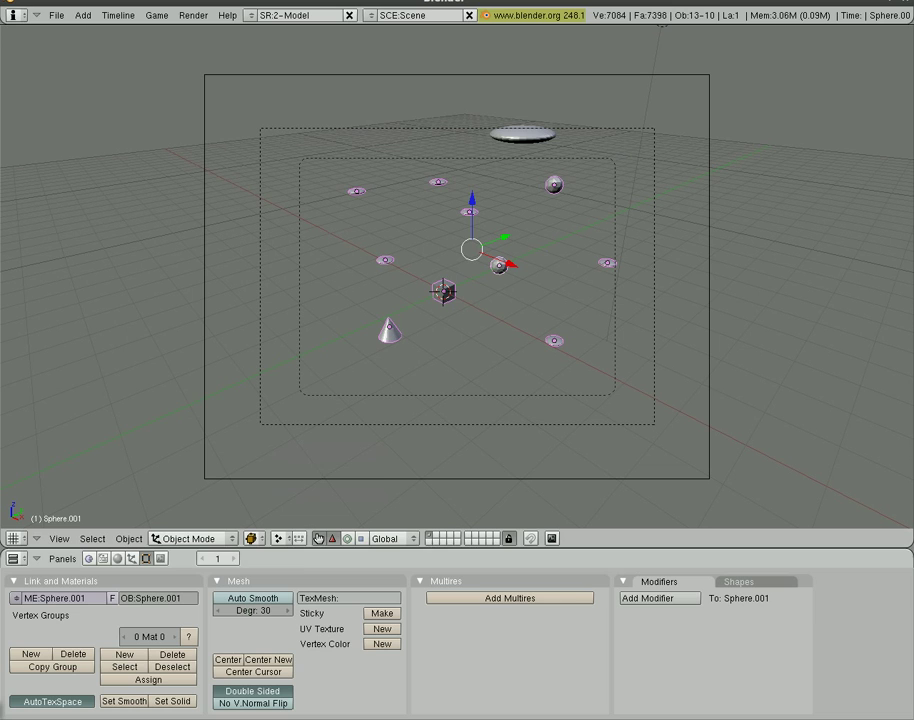
click(287, 541)
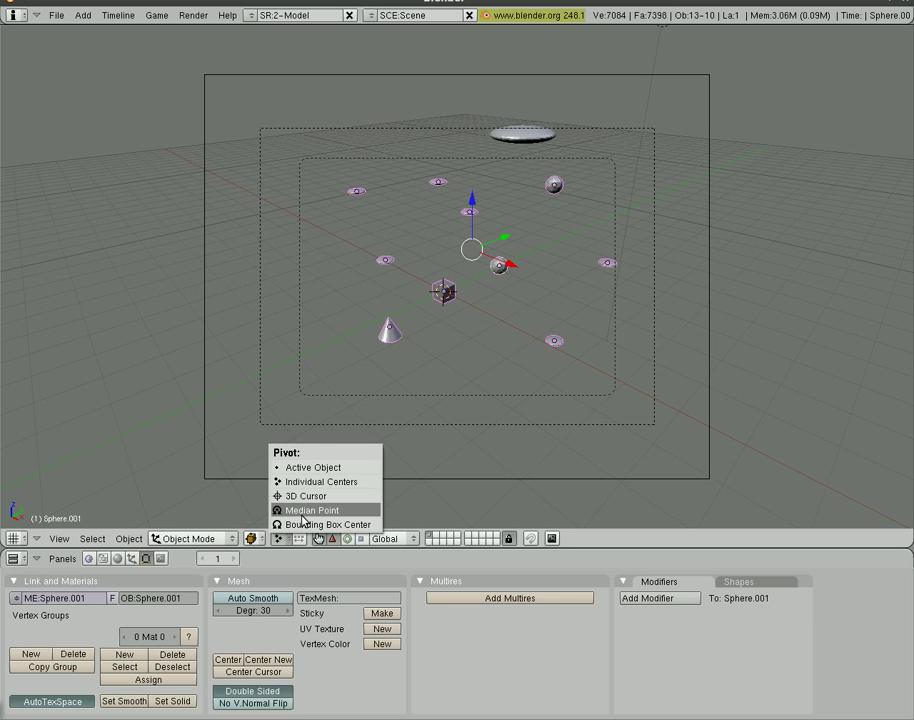
click(303, 522)
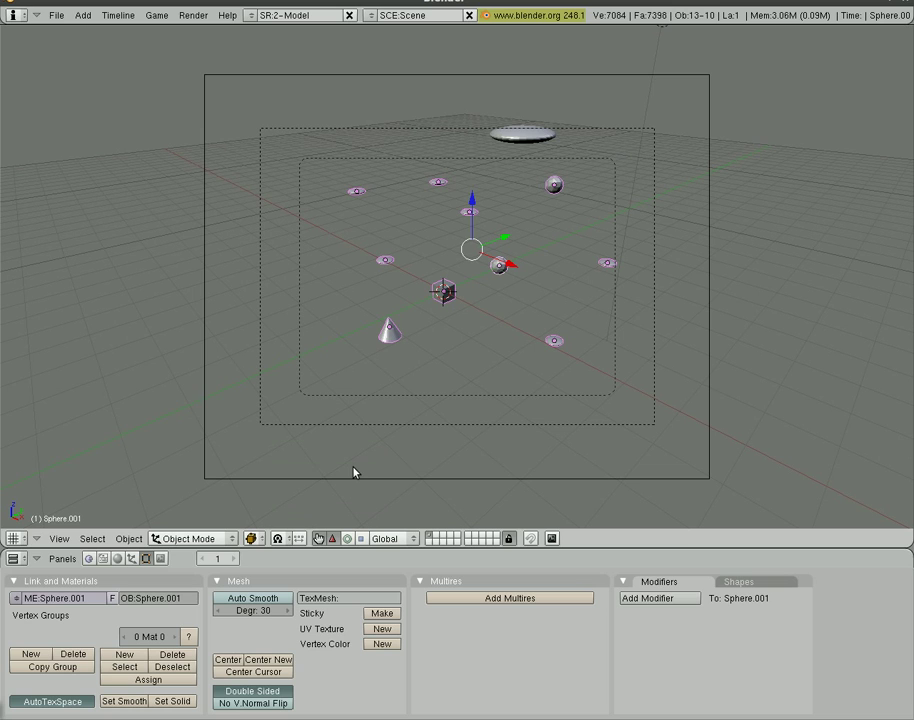